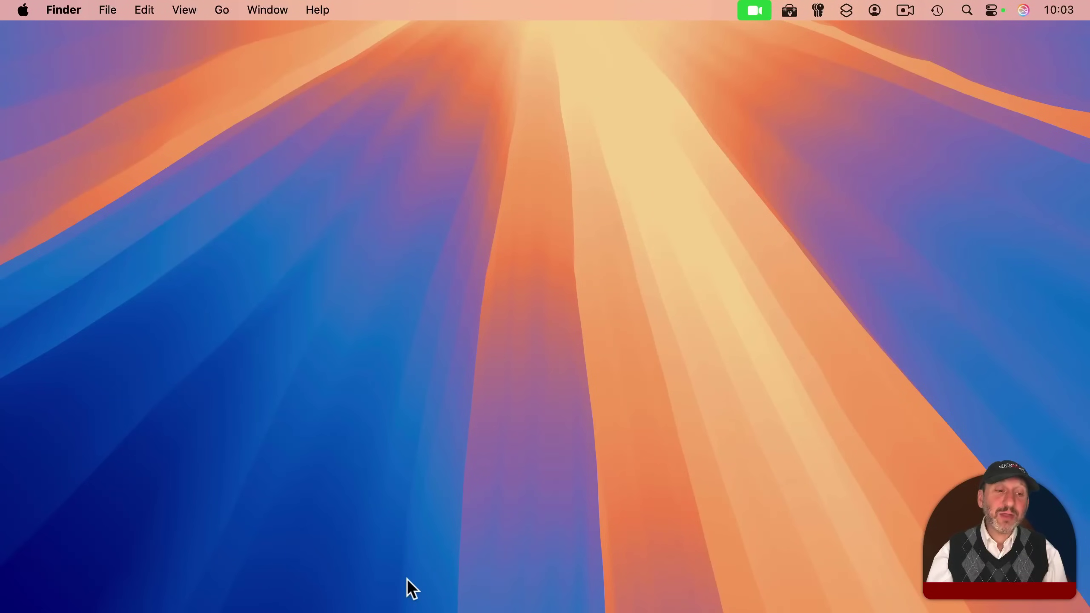
Step: Open Launchpad from the Dock to search for TextEdit
mouse_move(126, 594)
click(92, 594)
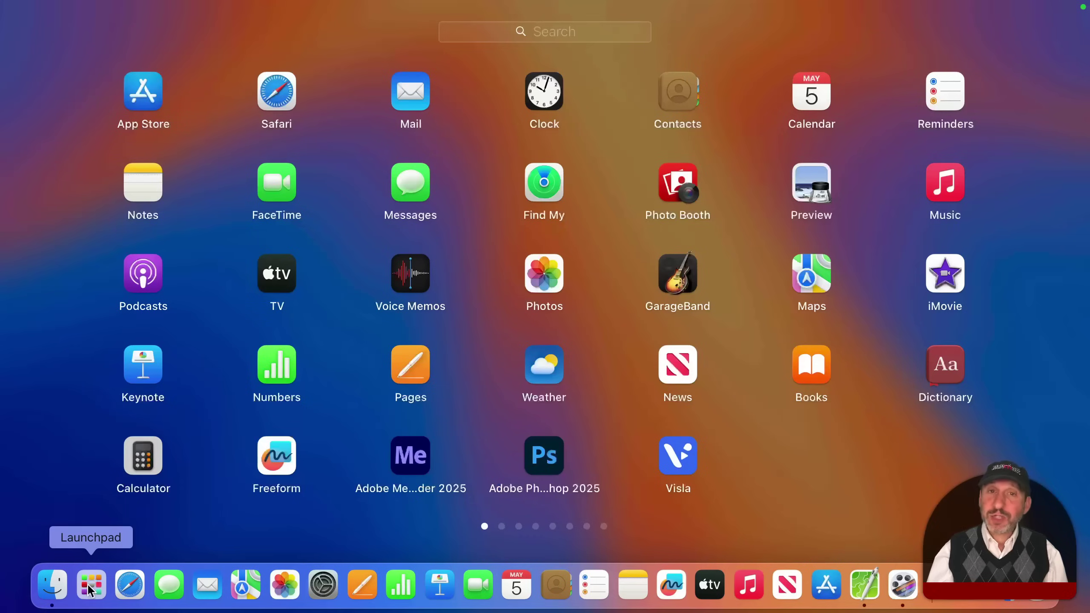
Step: Launch TextEdit through a 'texte' search and create a new blank document
text(texte)
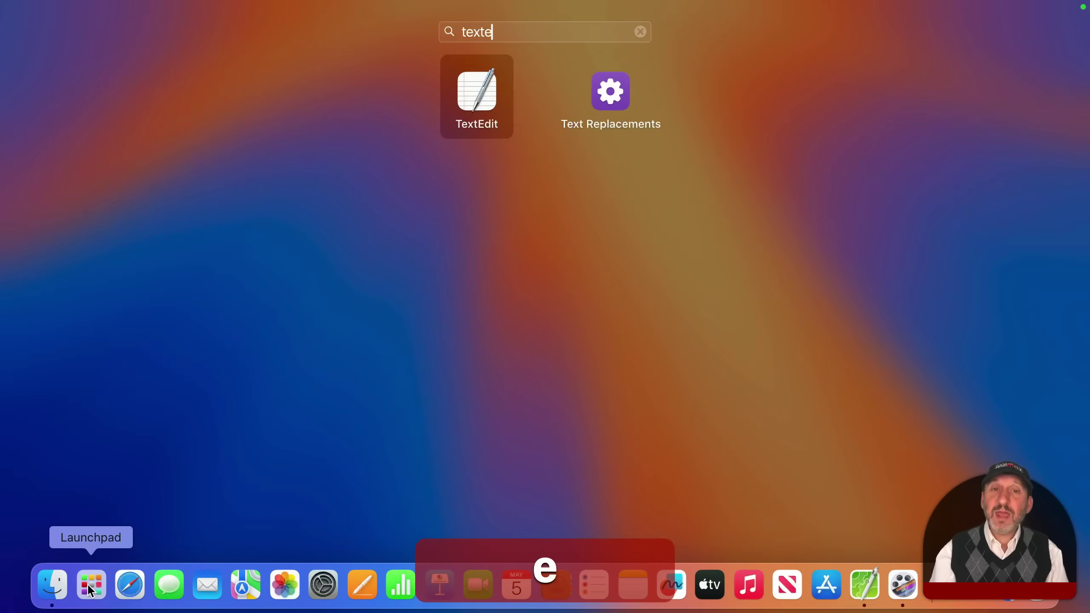
key(Return)
click(116, 10)
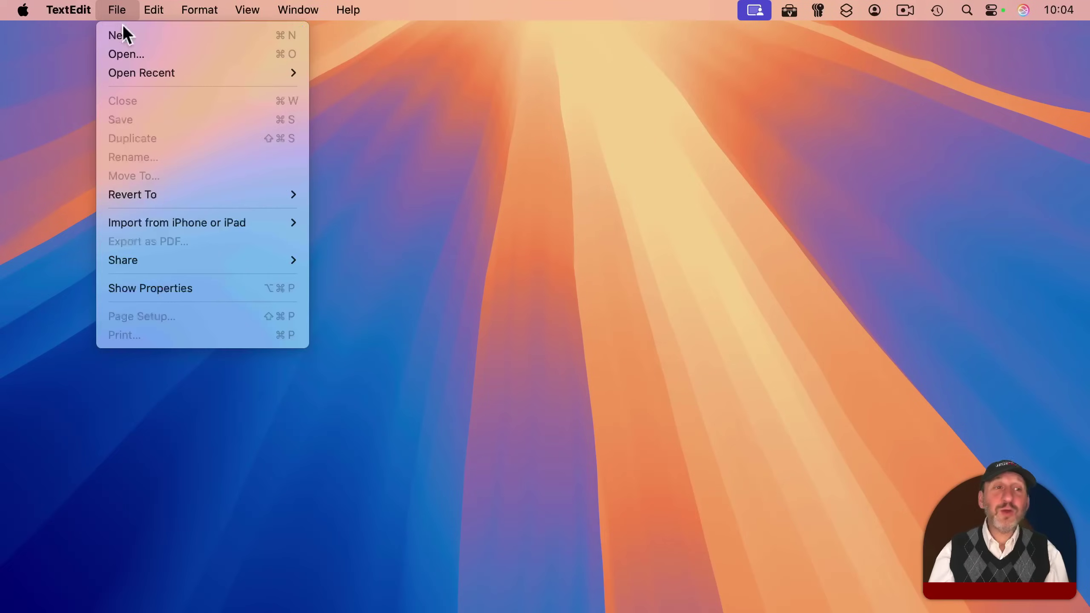
click(124, 31)
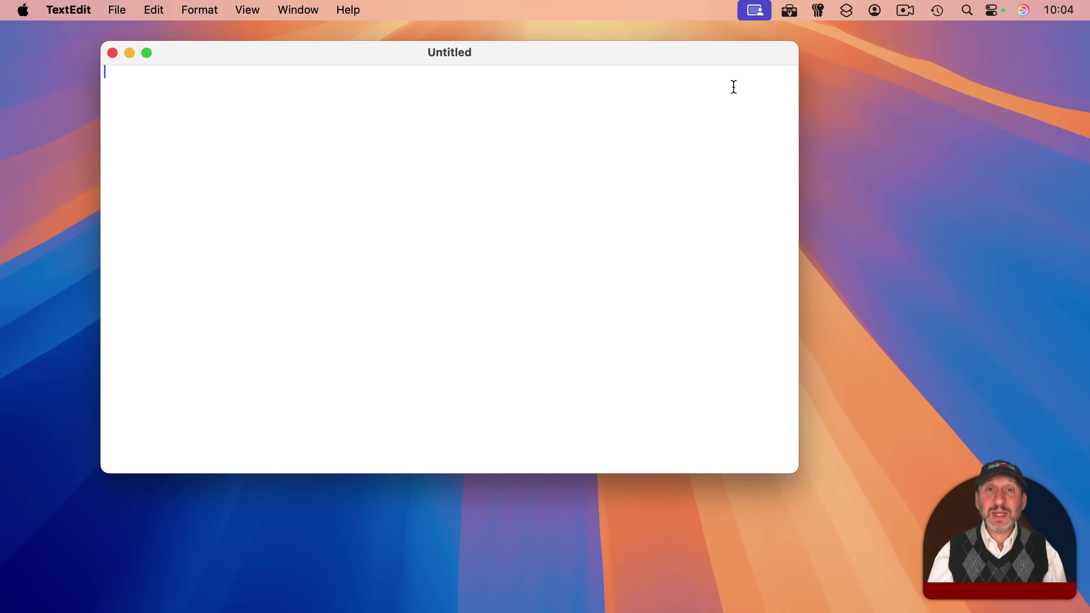
Step: Switch the document to rich text, back to plain text, then to rich text again
click(201, 10)
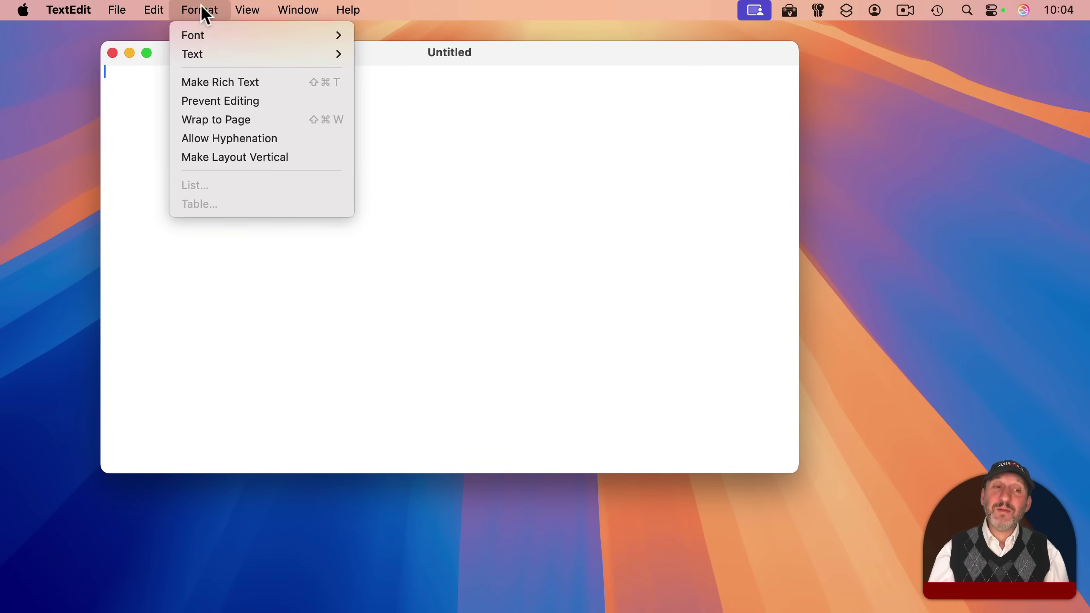
click(212, 81)
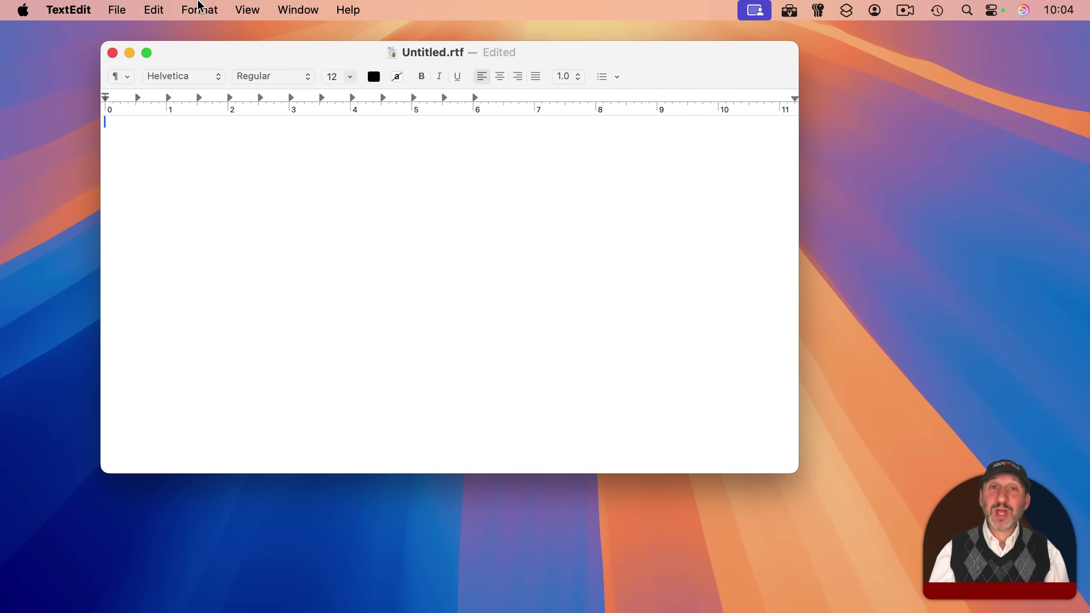
click(201, 6)
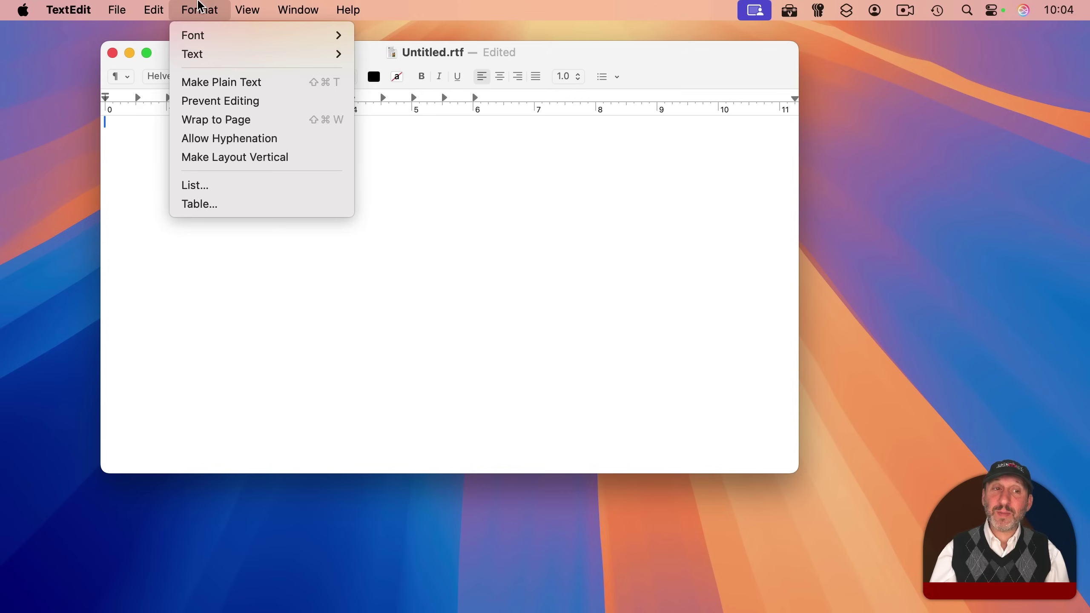
click(207, 82)
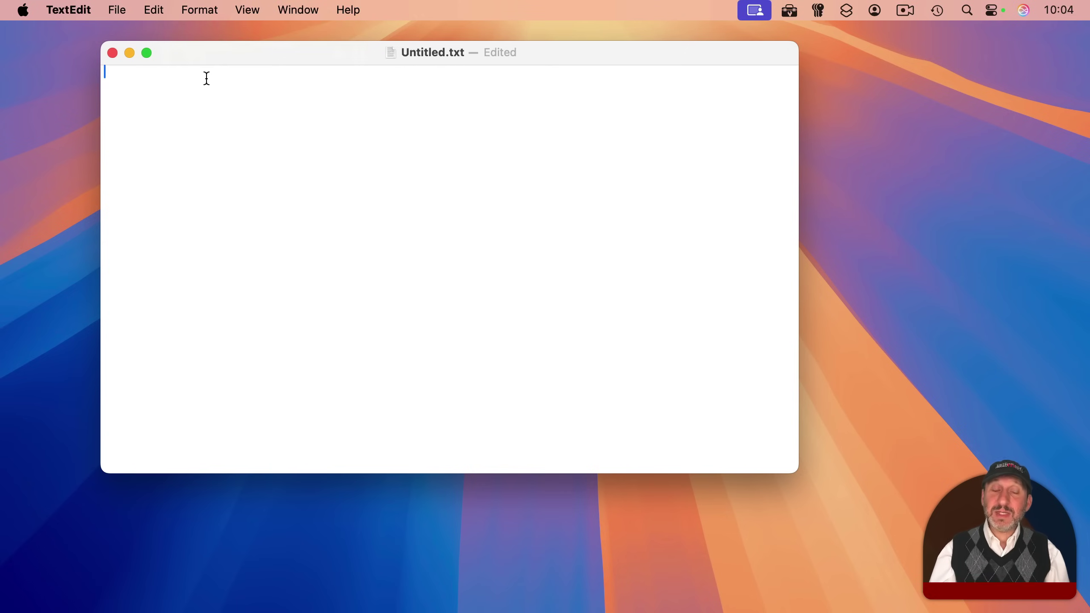
click(205, 7)
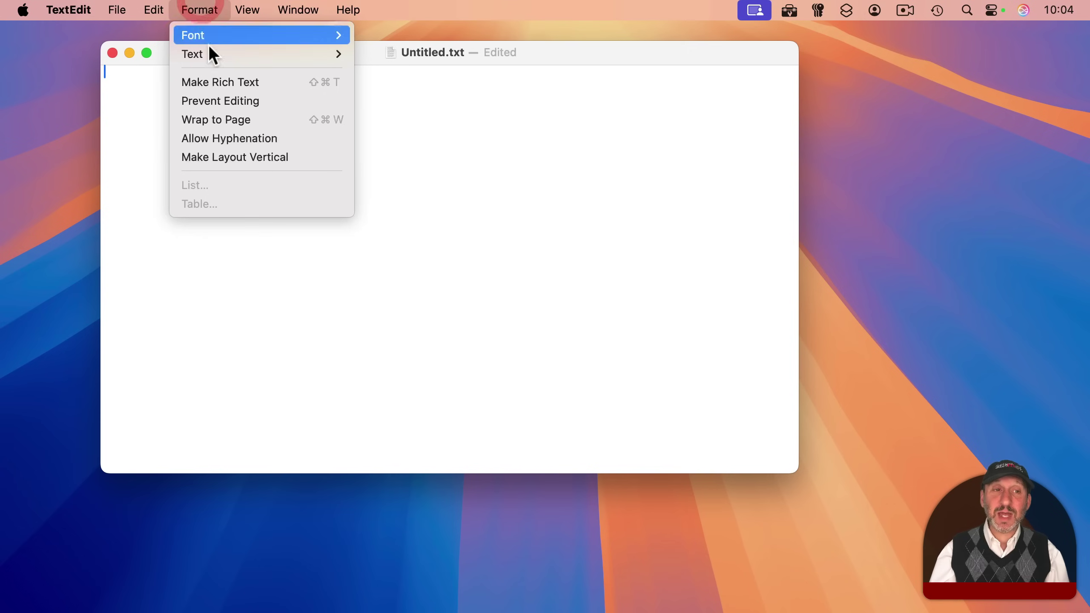
click(214, 80)
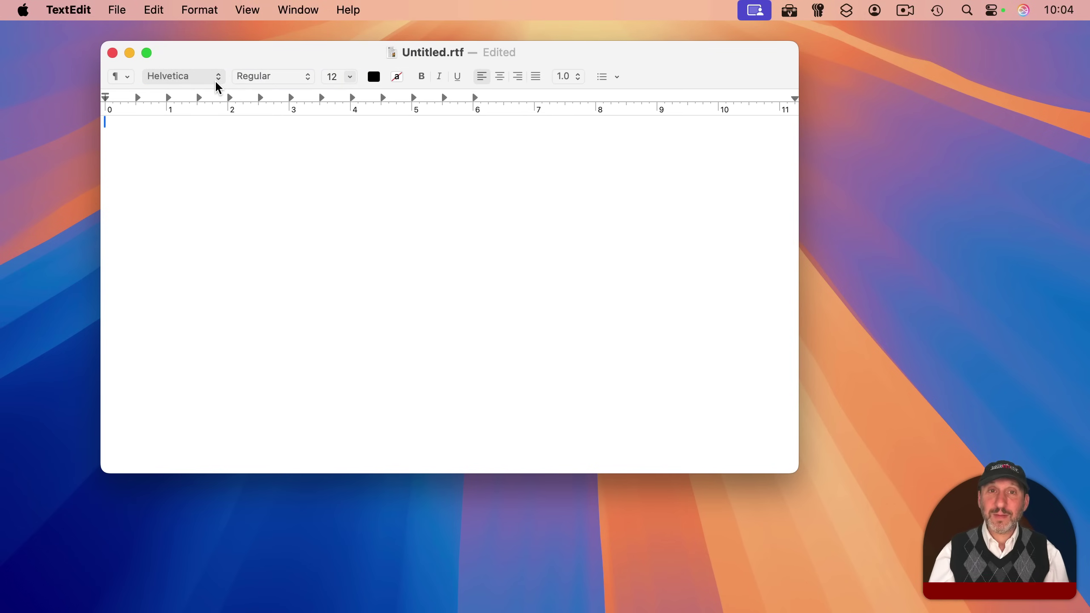
click(69, 10)
Step: In TextEdit Settings, make Plain text the default format for new documents
click(84, 64)
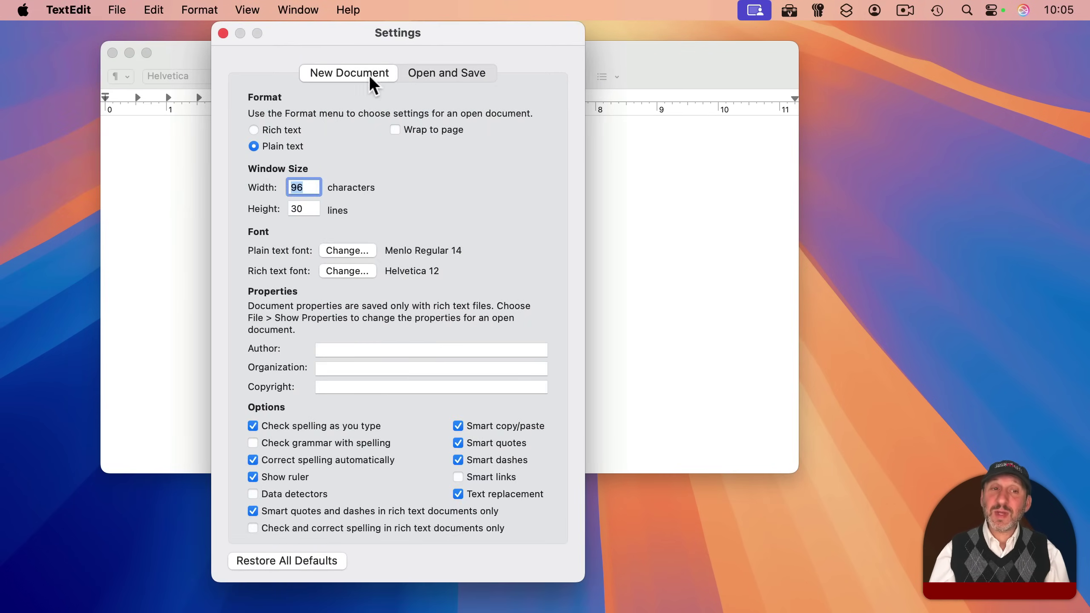
click(254, 146)
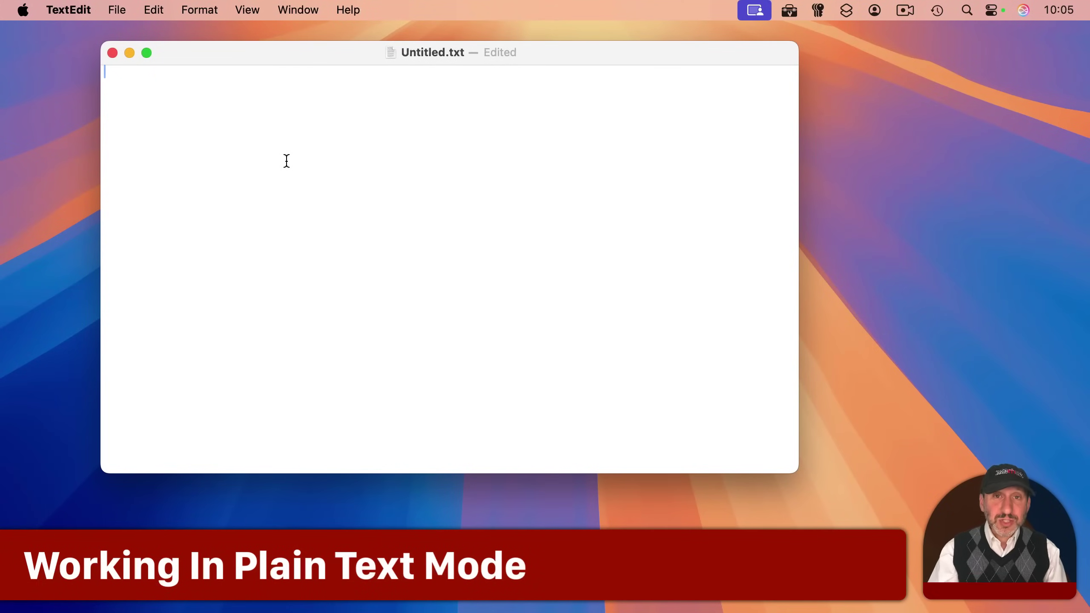
Step: Type 'The quick brown fox jumps over the lazy dog.' and save it as test.txt
text(The quic)
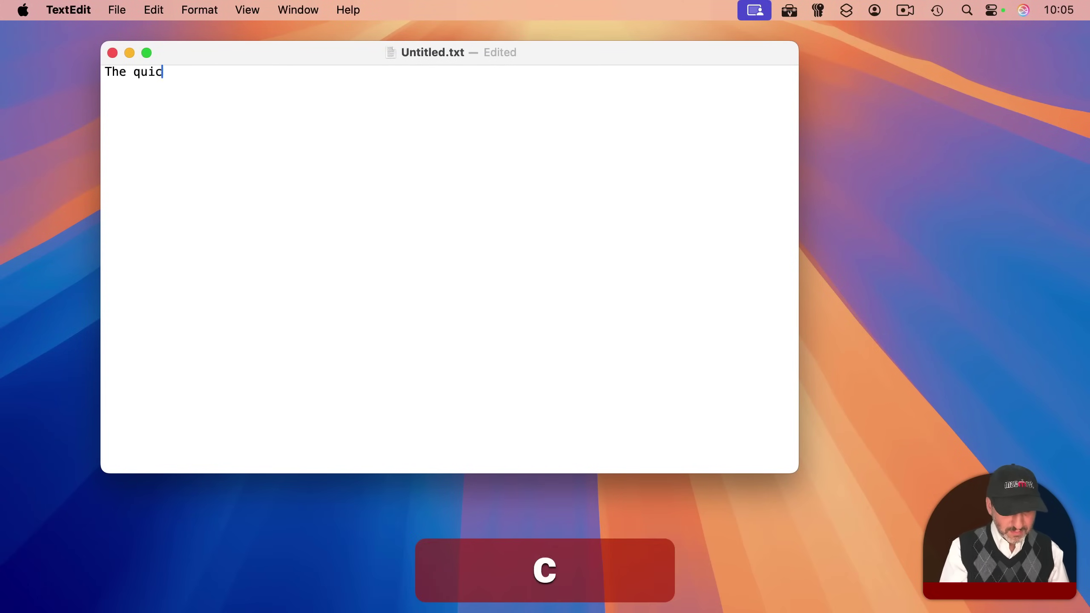
text(k brown fox jumps over the lazy dog.)
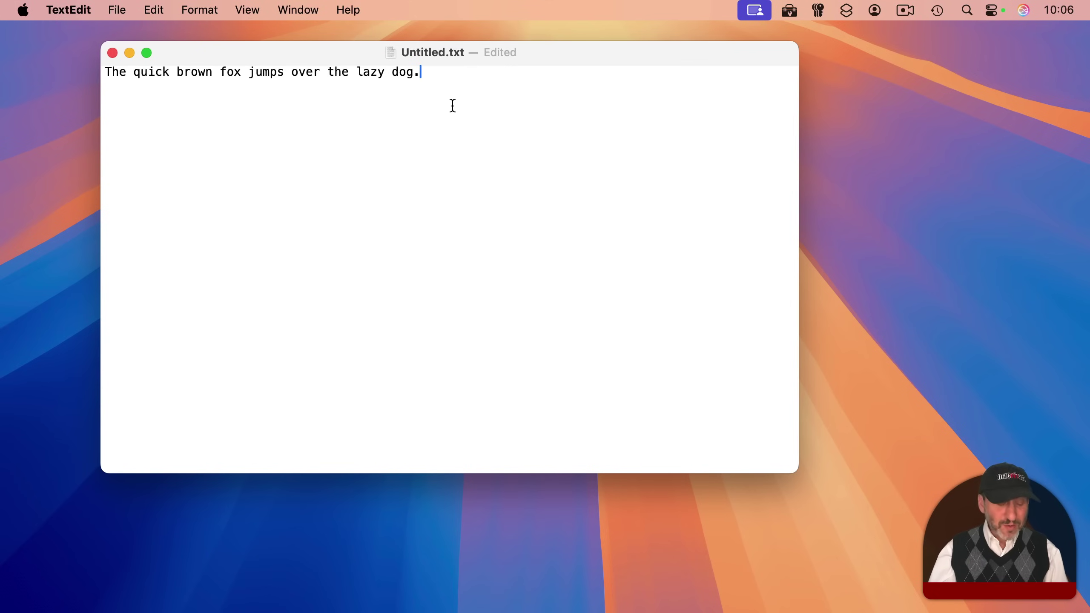
key(super+s)
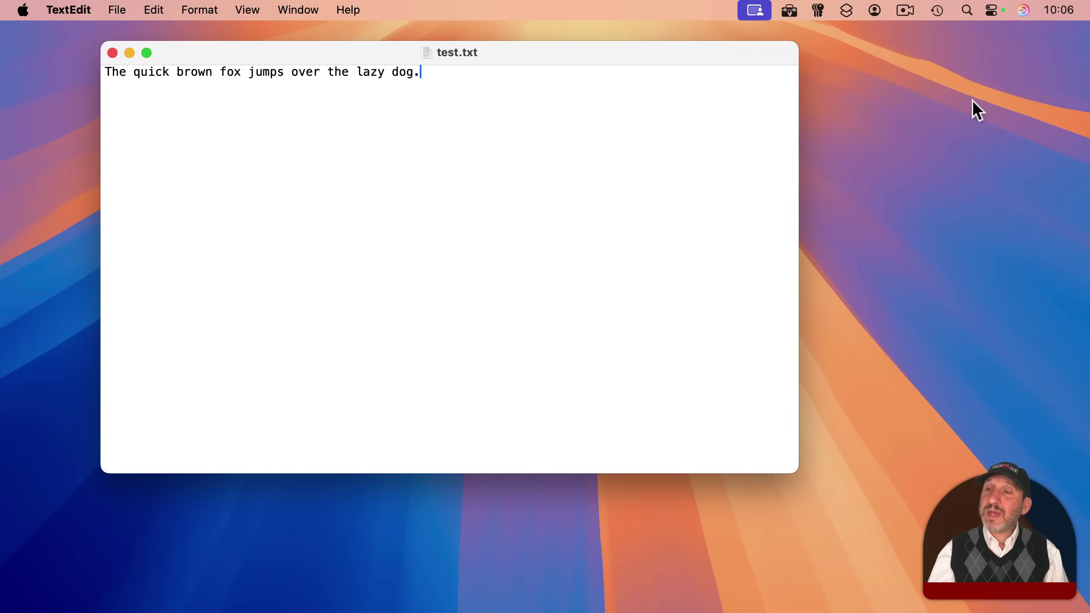
click(1042, 60)
Step: Check test.txt's size in Get Info, then locate Projecty Gamma.txt inside Project Gamma
key(super+i)
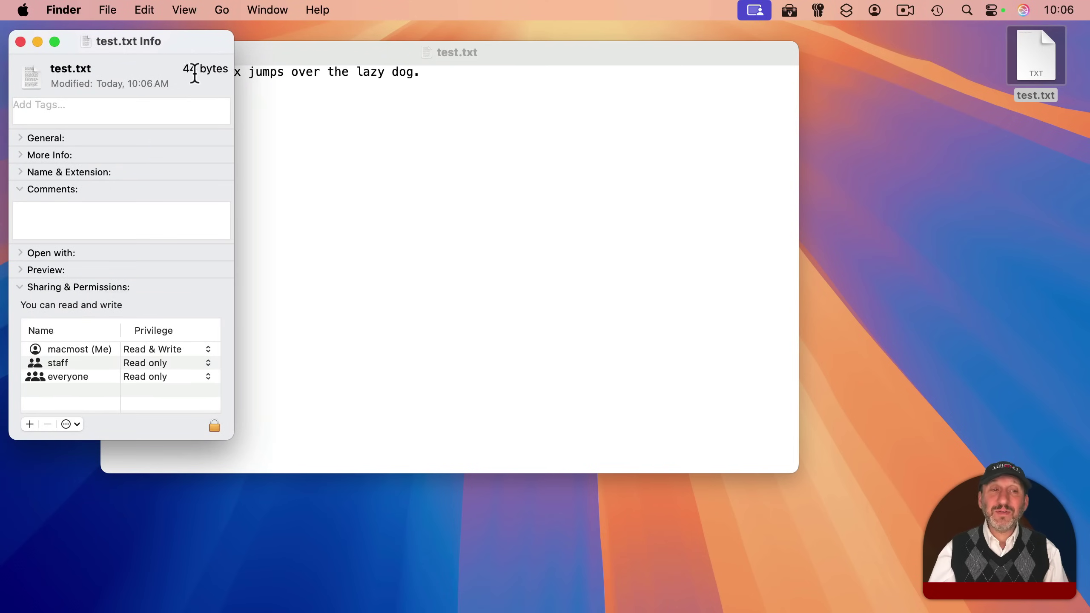
click(20, 41)
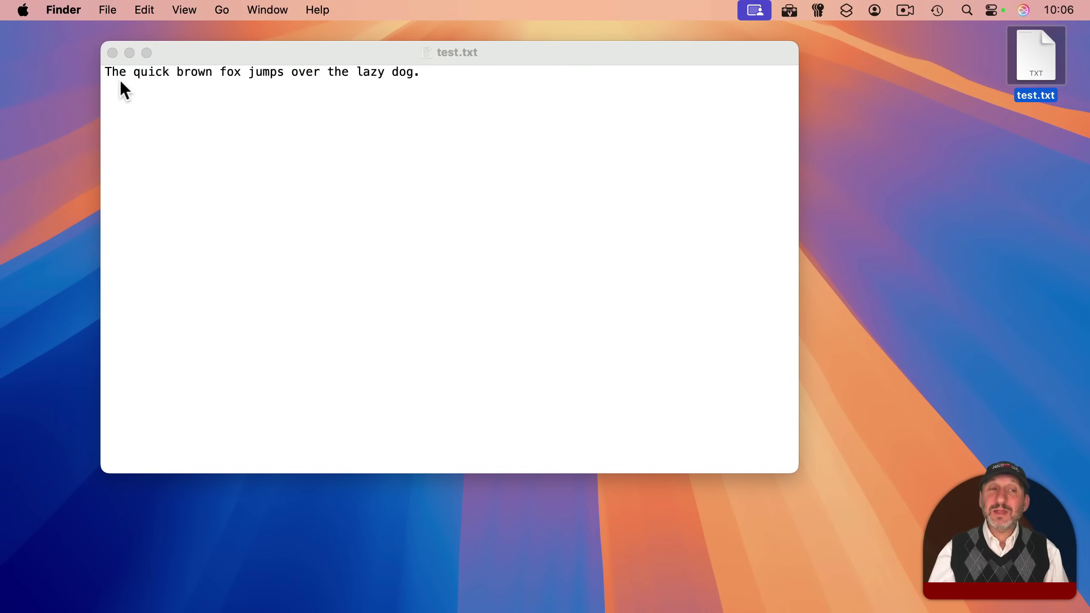
click(120, 83)
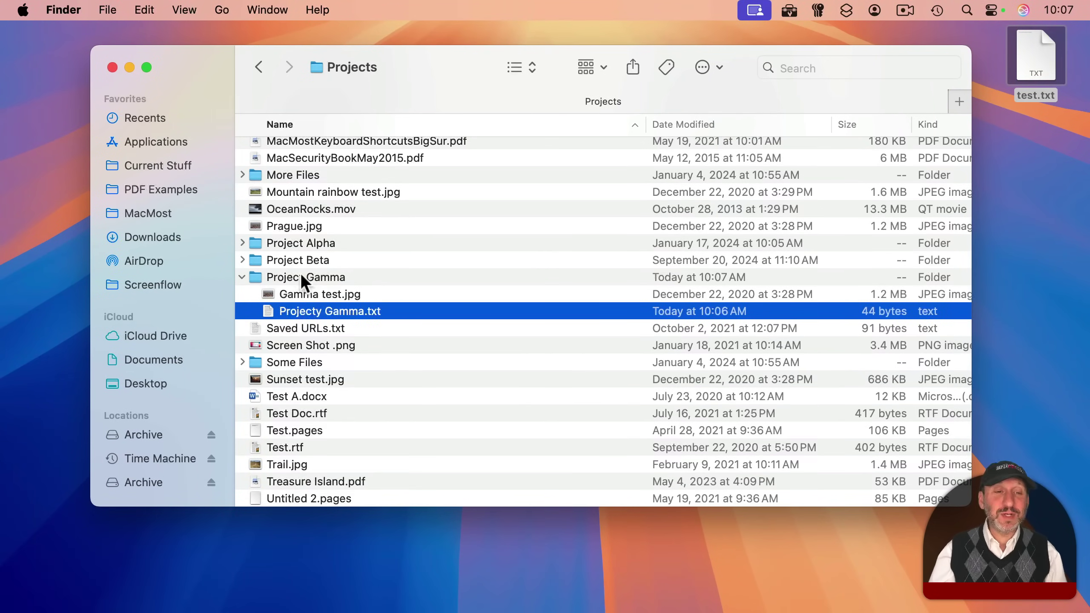
click(326, 278)
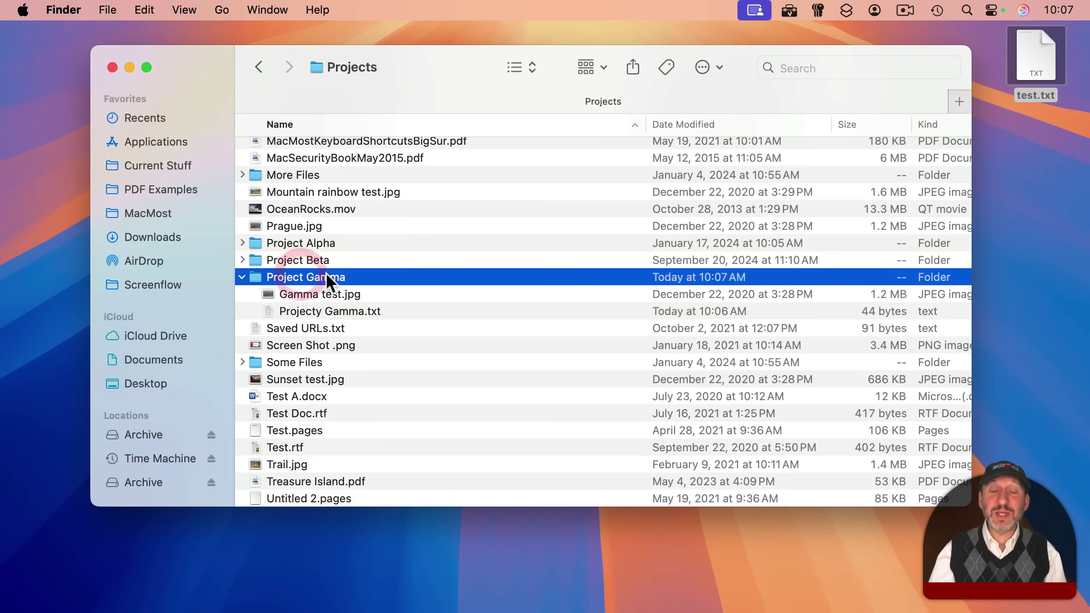
click(281, 310)
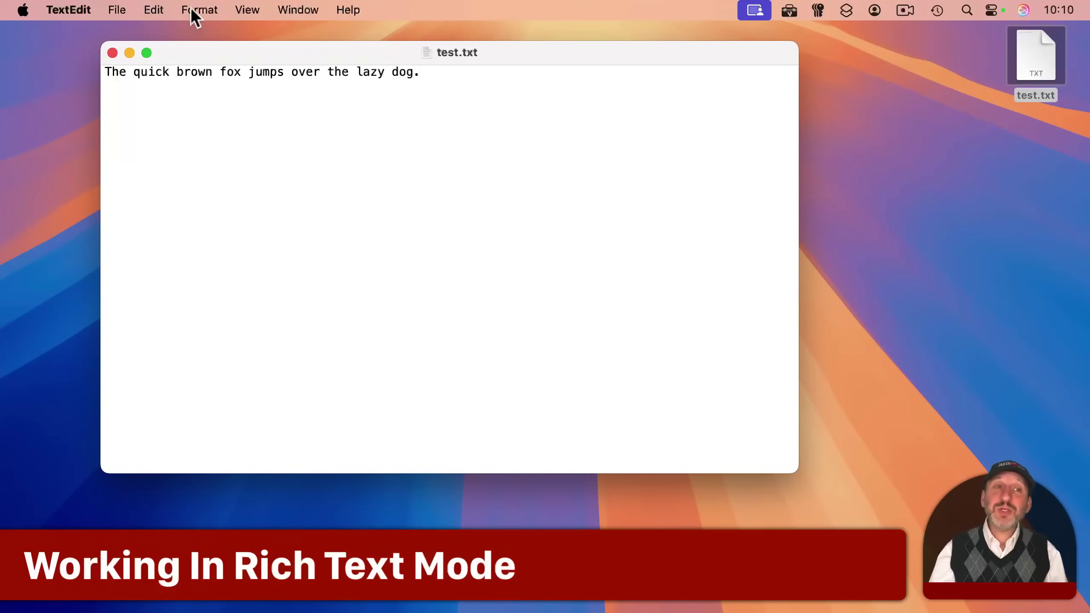
Step: Convert test.txt to rich text and make the word 'brown' bold
click(196, 10)
click(204, 82)
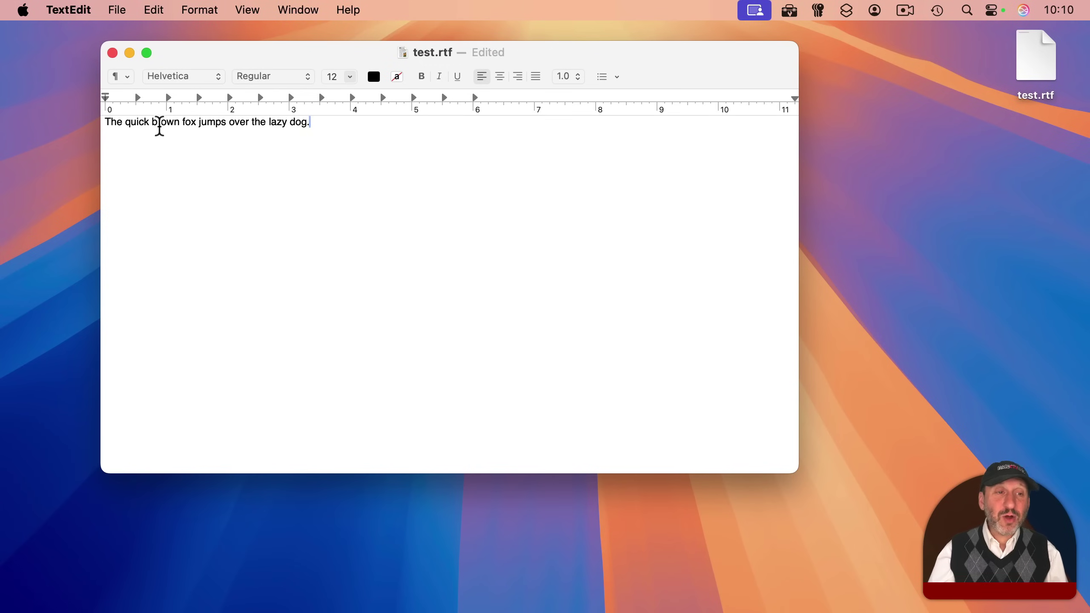
double_click(157, 122)
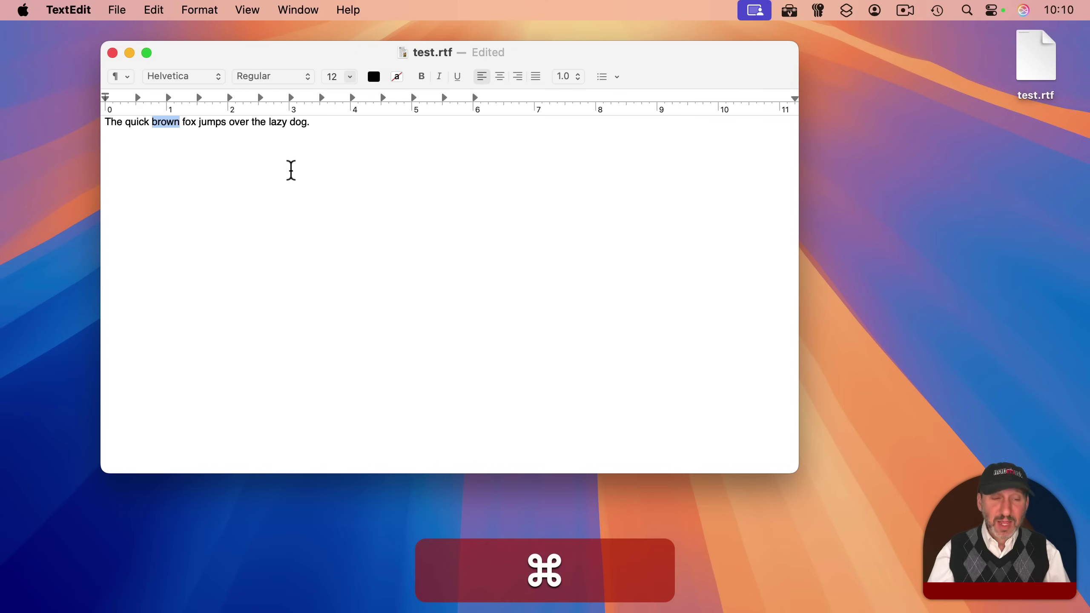
key(super+b)
Step: Make 'lazy' italic, underlined, 36-point Avenir Next, and centre the line
double_click(277, 122)
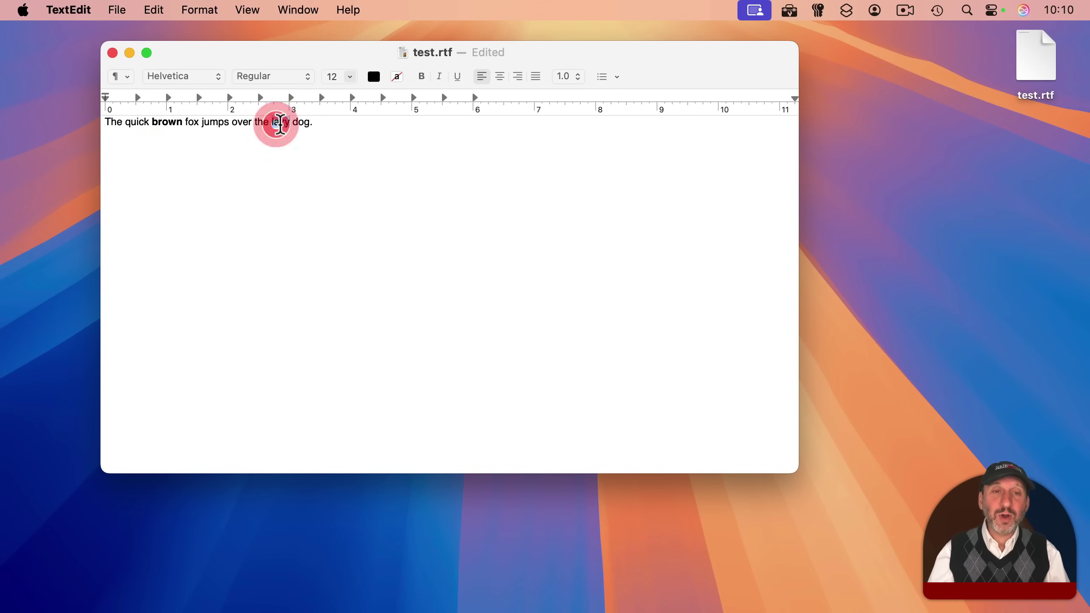
click(438, 79)
click(457, 79)
click(499, 78)
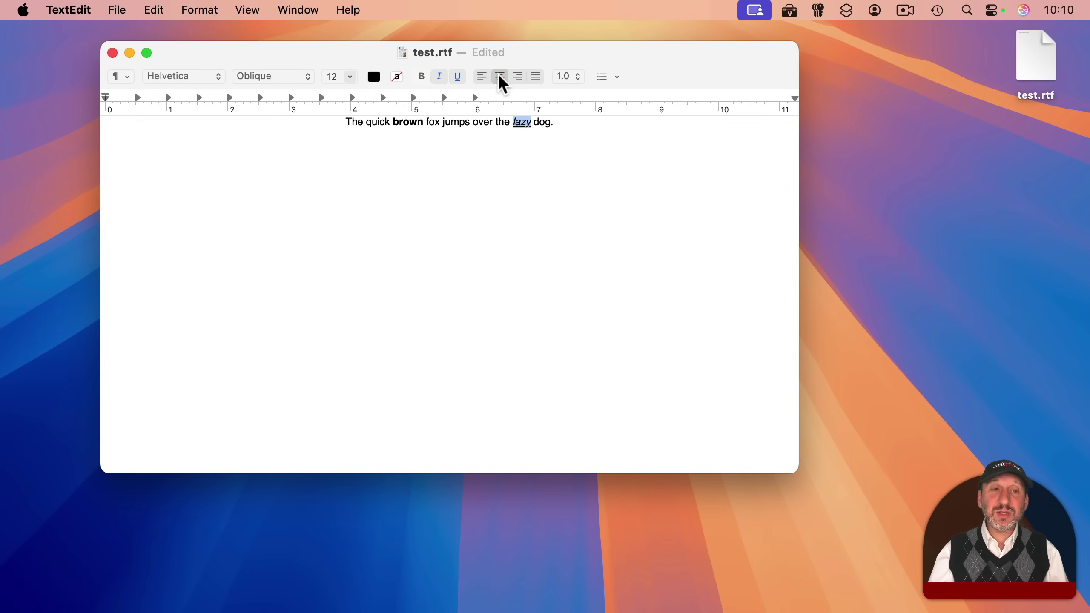
click(202, 77)
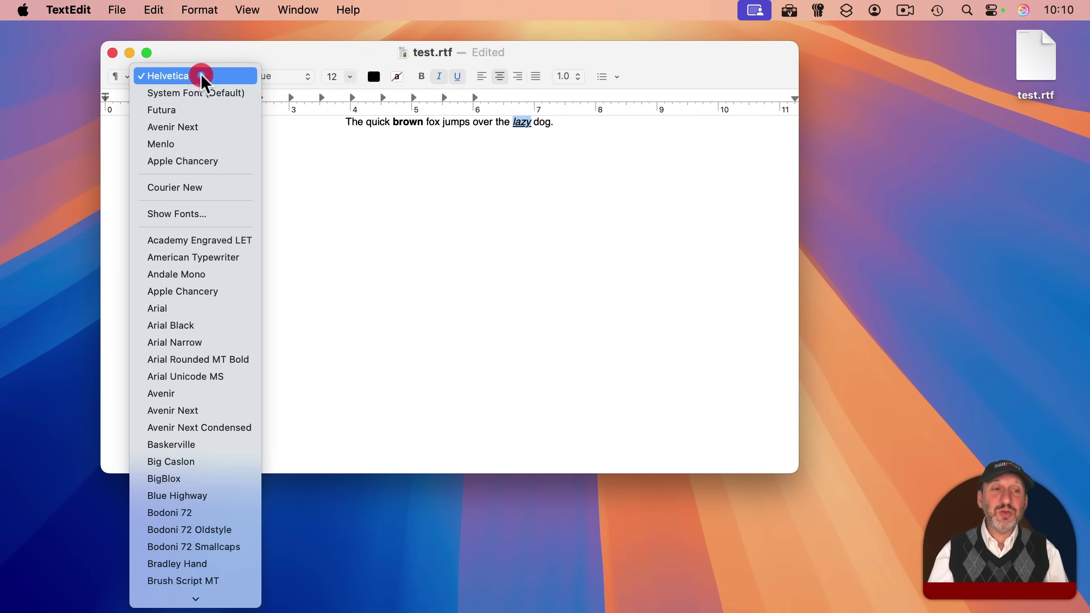
click(193, 130)
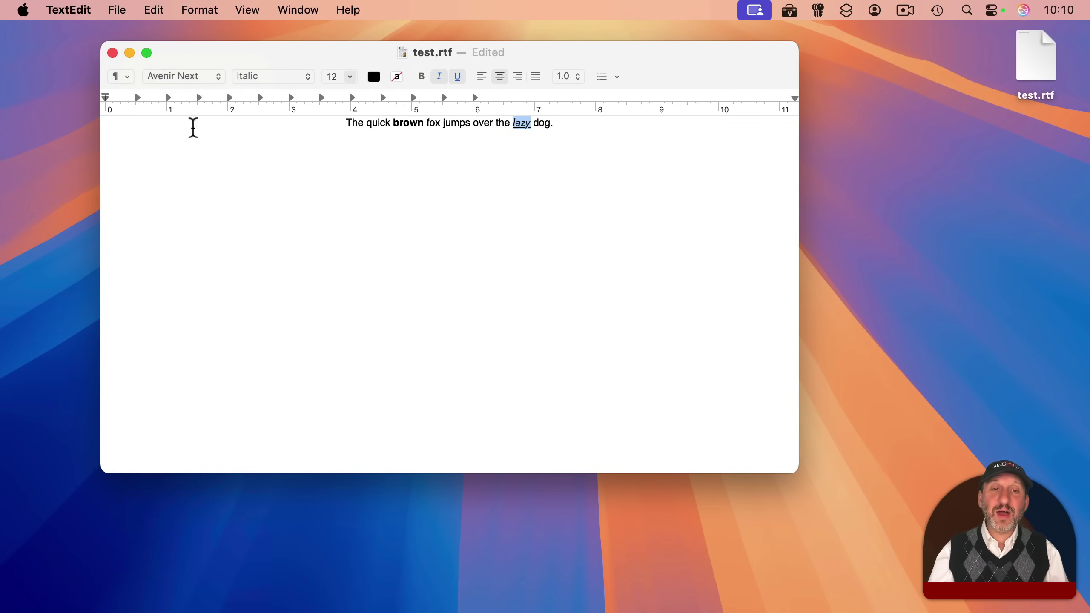
click(350, 77)
click(338, 205)
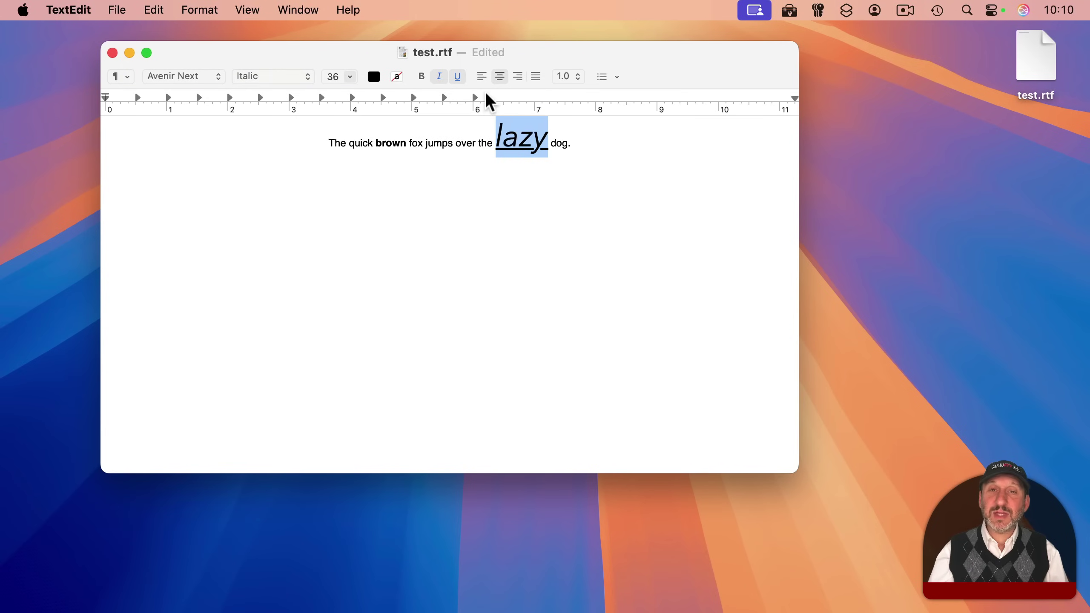
Step: Leave line spacing at 1.0 and turn the line into a bulleted item
click(568, 78)
click(661, 71)
click(617, 77)
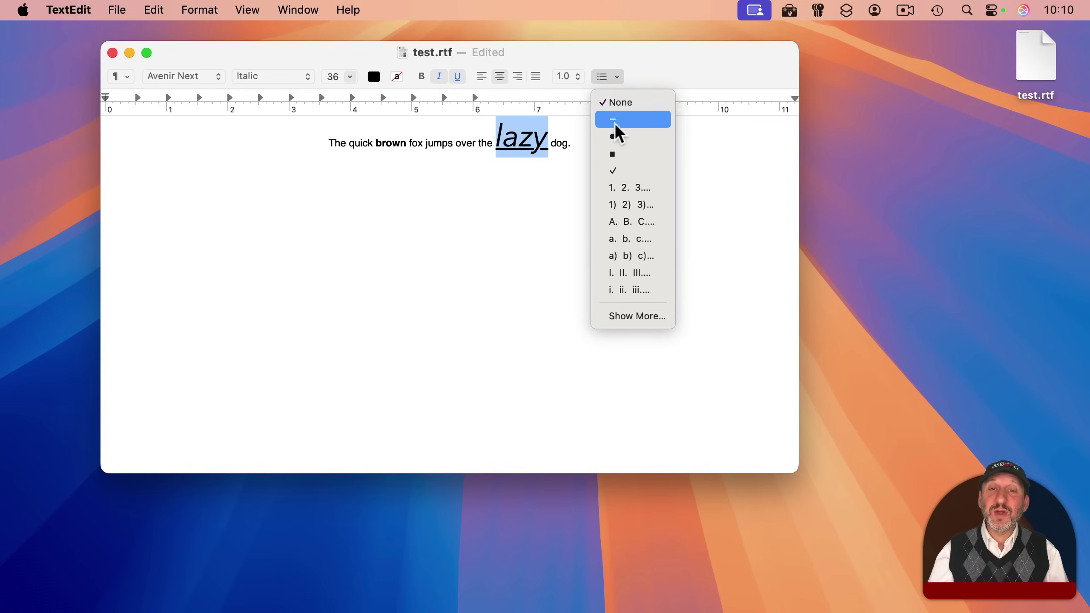
click(614, 139)
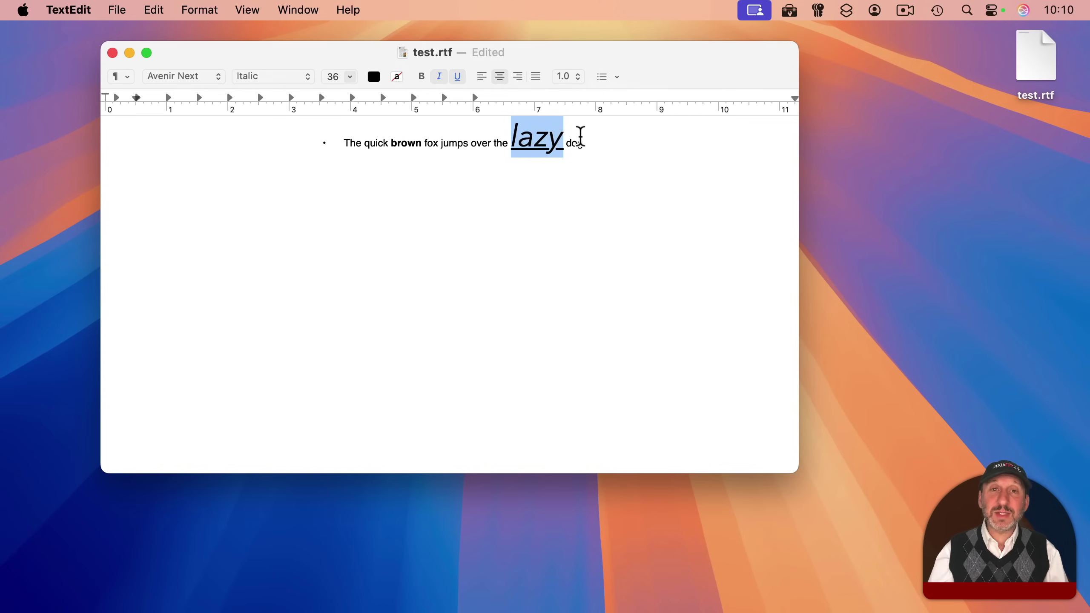
Step: Remove the bullet, save as test.rtf, and view its file info in Finder
key(super+z)
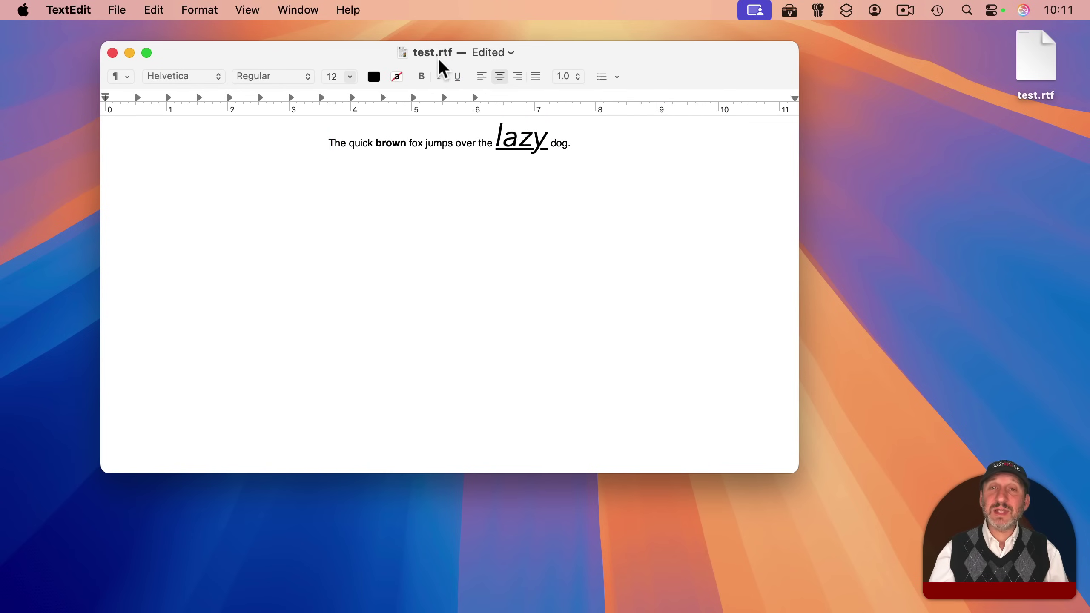
key(super+s)
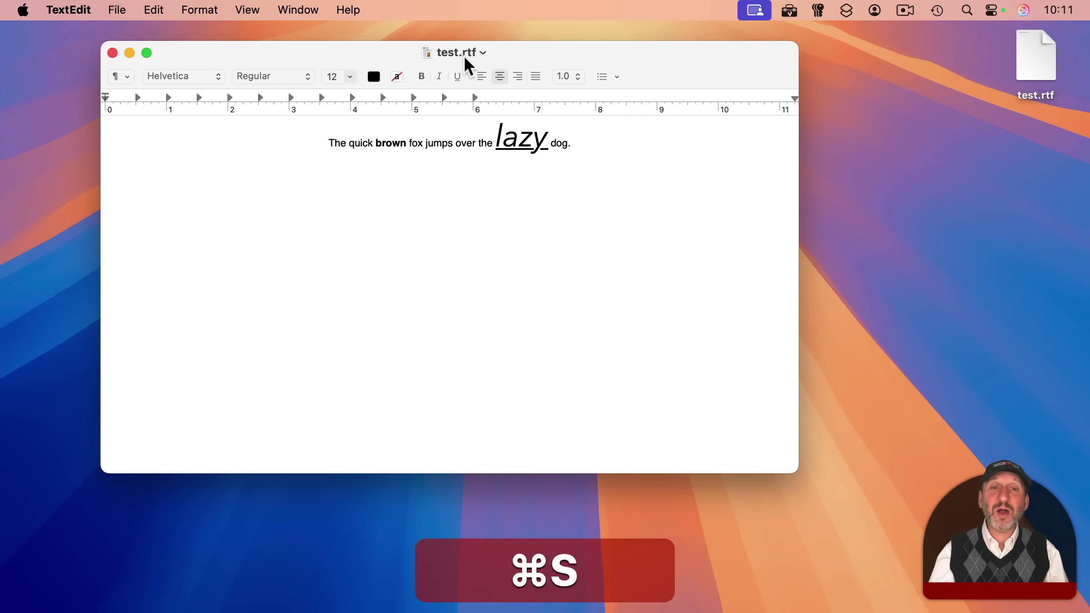
click(1034, 59)
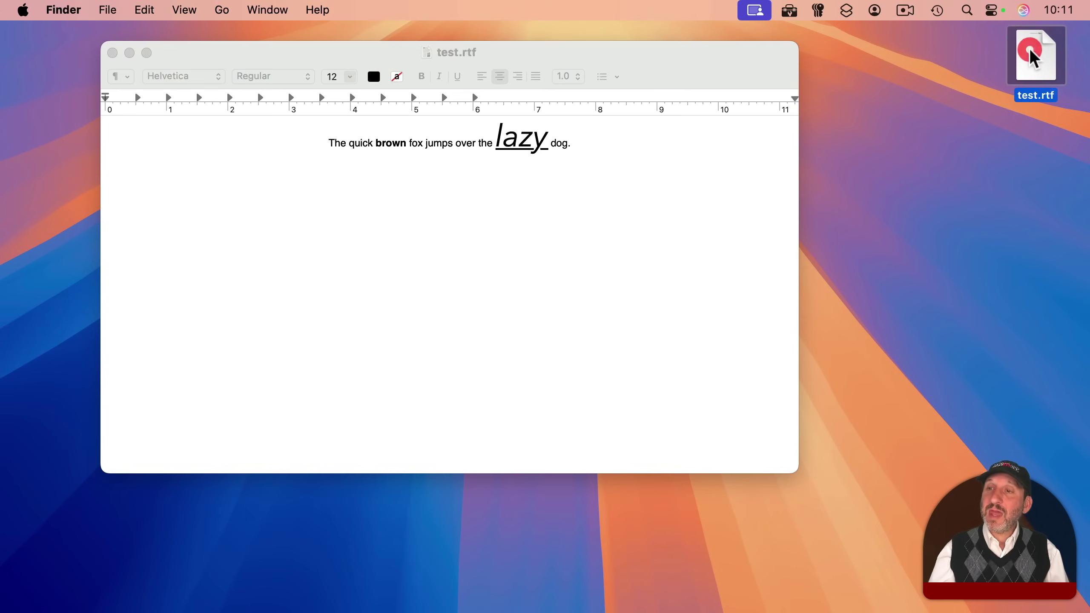
key(super+i)
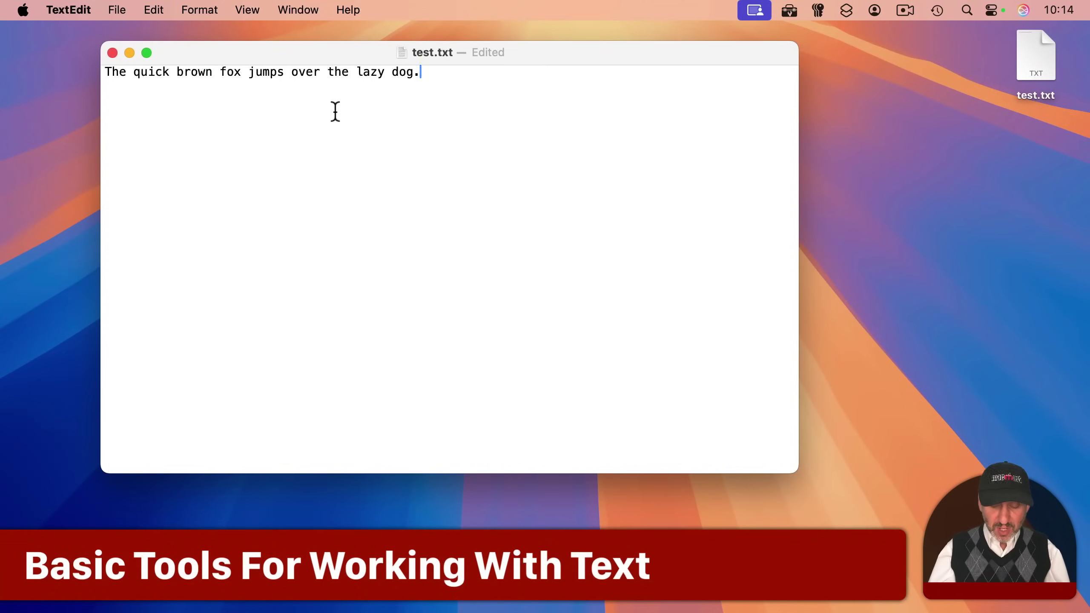
Step: Select the text from 'brown' onward, then open the Find bar with Replace enabled
key(Left)
key(Left)
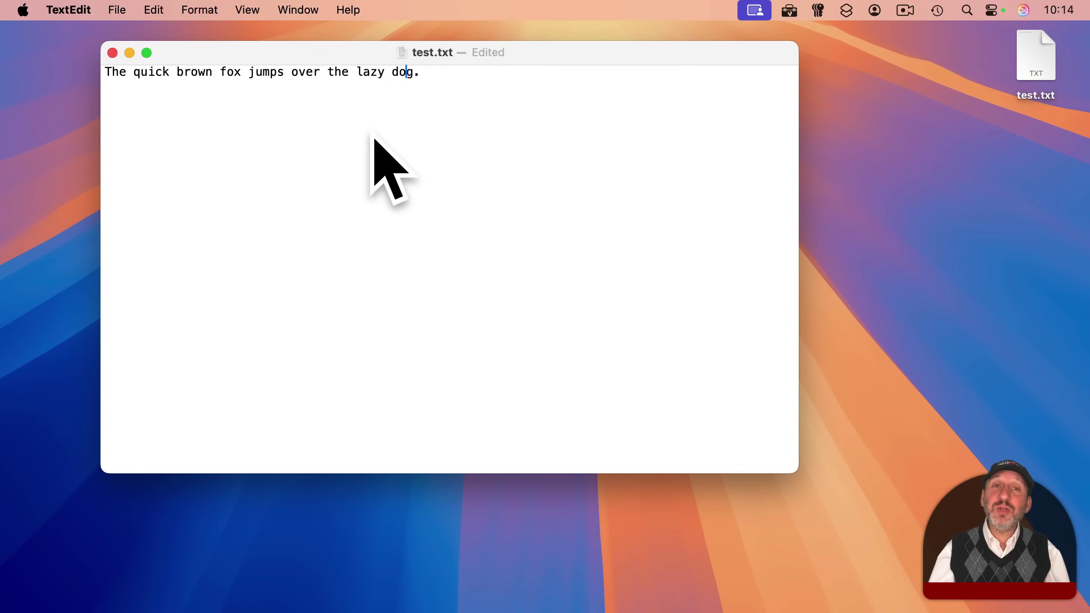
drag(180, 72, 376, 72)
key(Right)
click(153, 10)
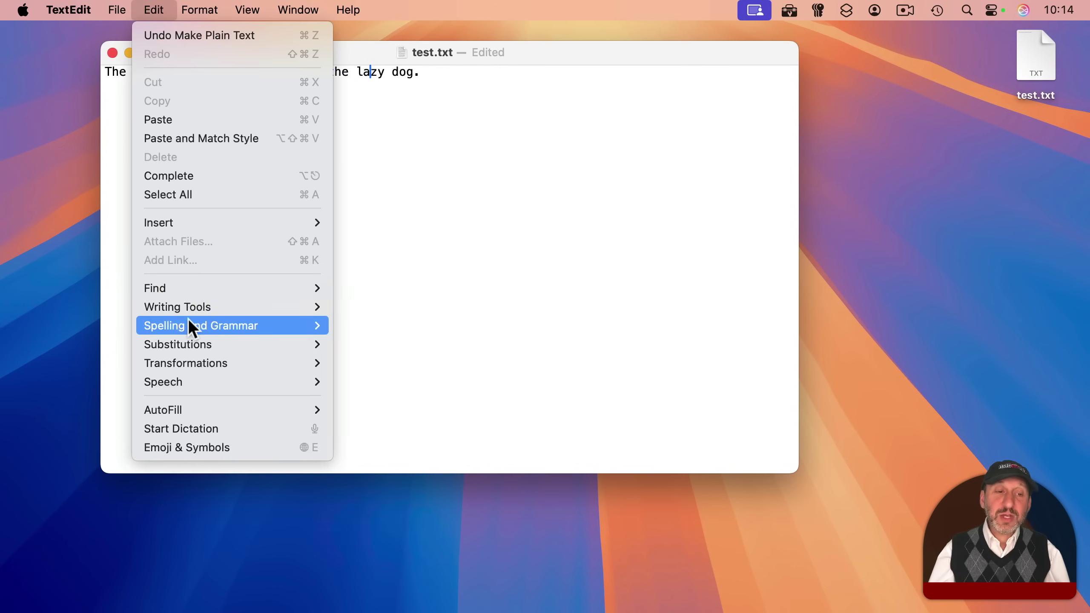
mouse_move(216, 325)
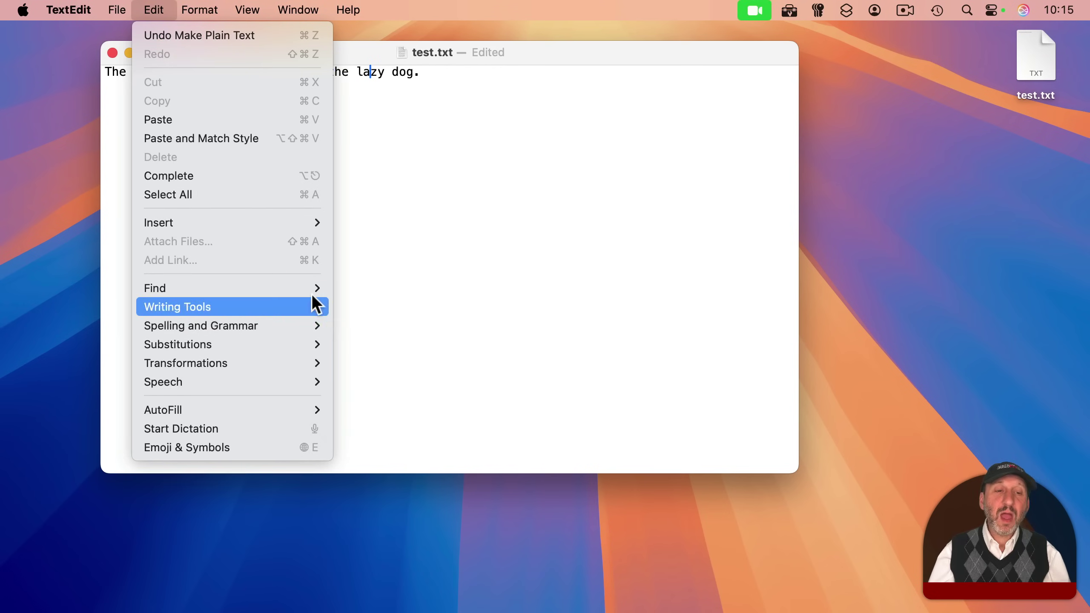
mouse_move(287, 287)
click(371, 295)
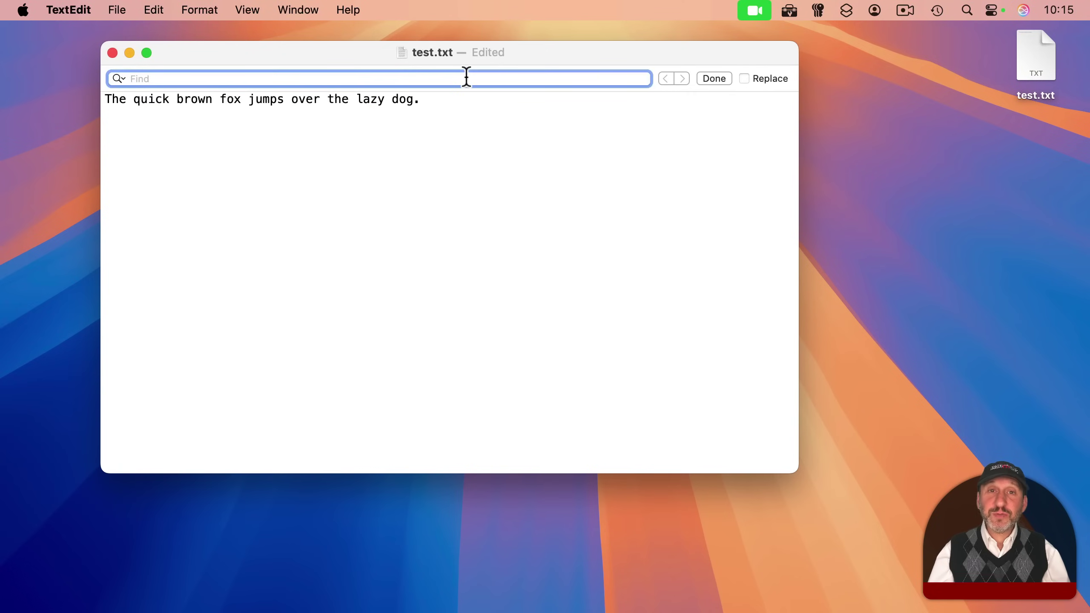
click(744, 78)
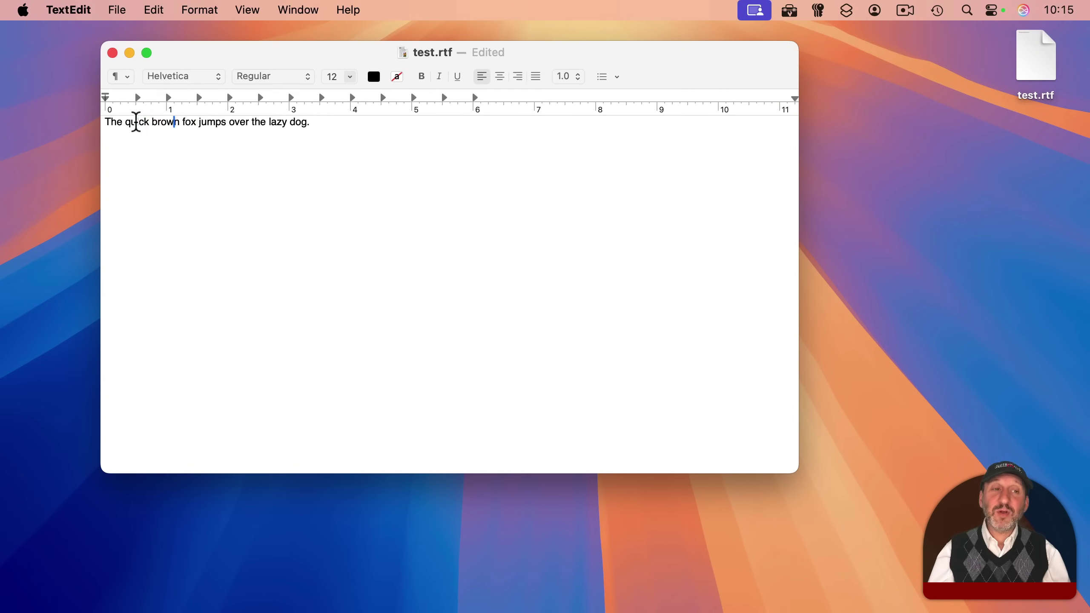
Step: Select 'quick brown fox' and start adding a link to those words
drag(126, 122, 195, 122)
click(162, 17)
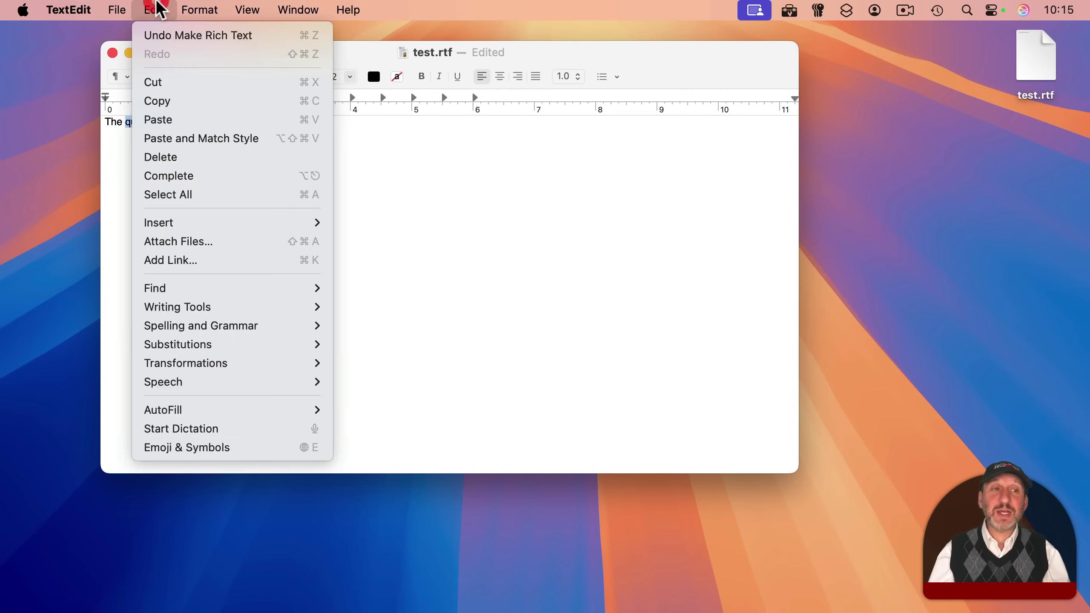
click(180, 260)
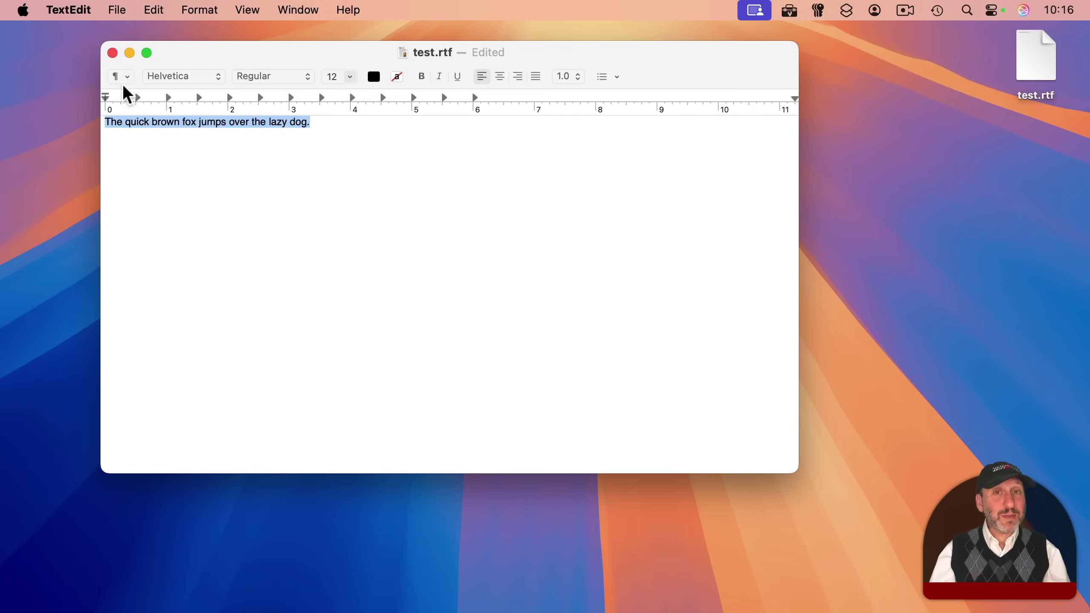
Step: Rewrite the sentence with Writing Tools as 'The swift brown fox leaps over the indolent dog.'
click(153, 10)
mouse_move(204, 309)
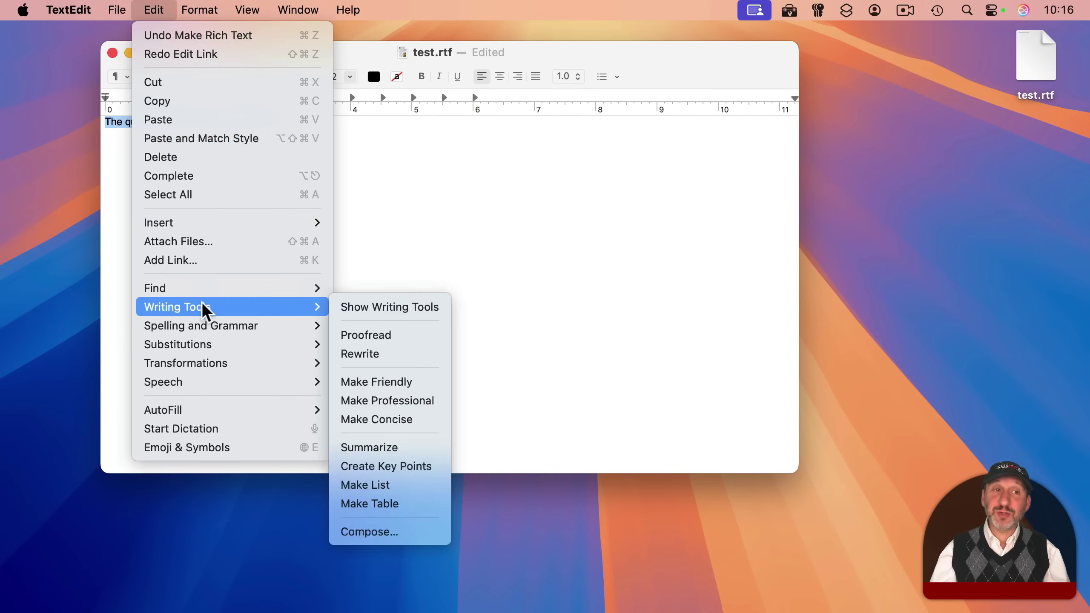
click(376, 310)
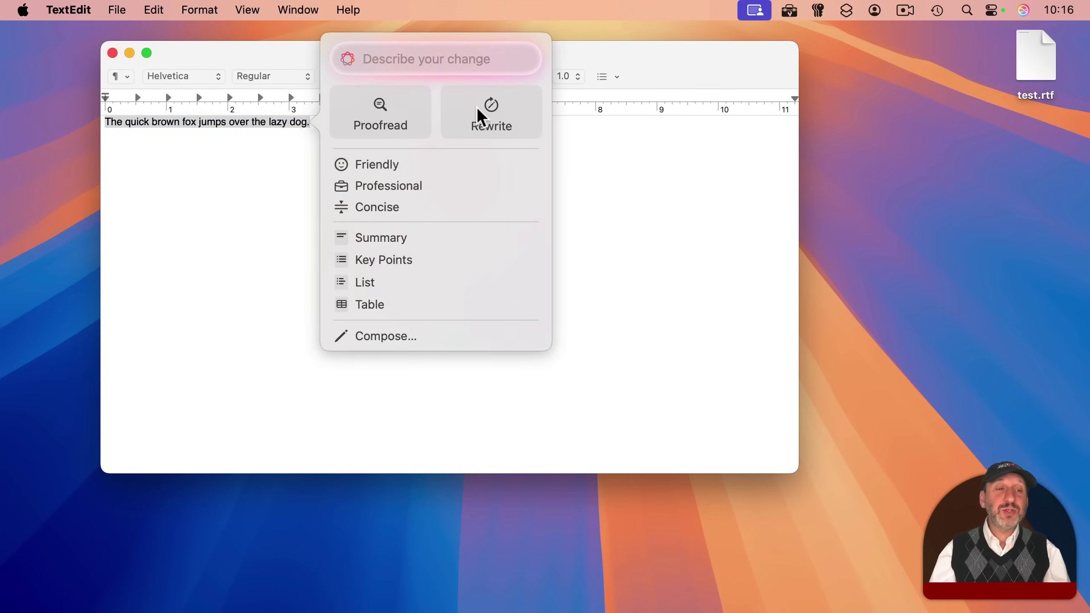
click(478, 111)
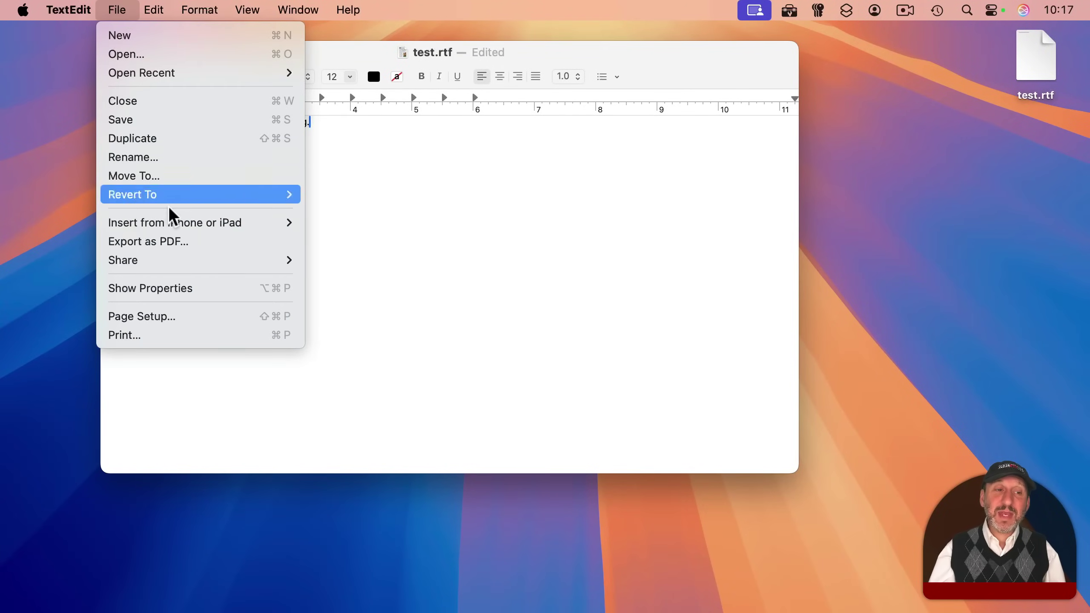
click(170, 242)
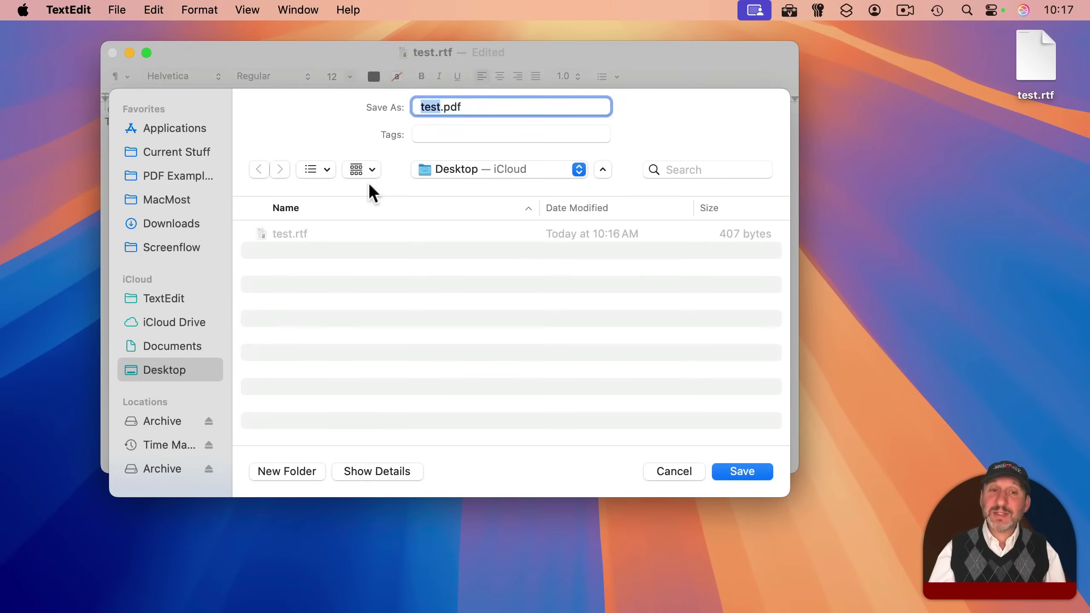
key(Escape)
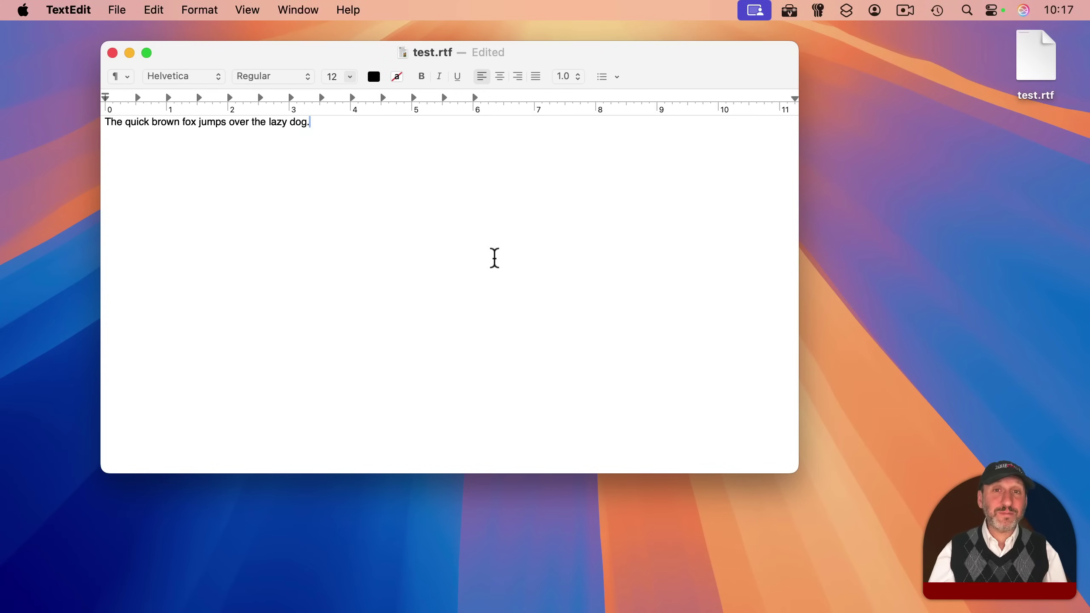
click(119, 8)
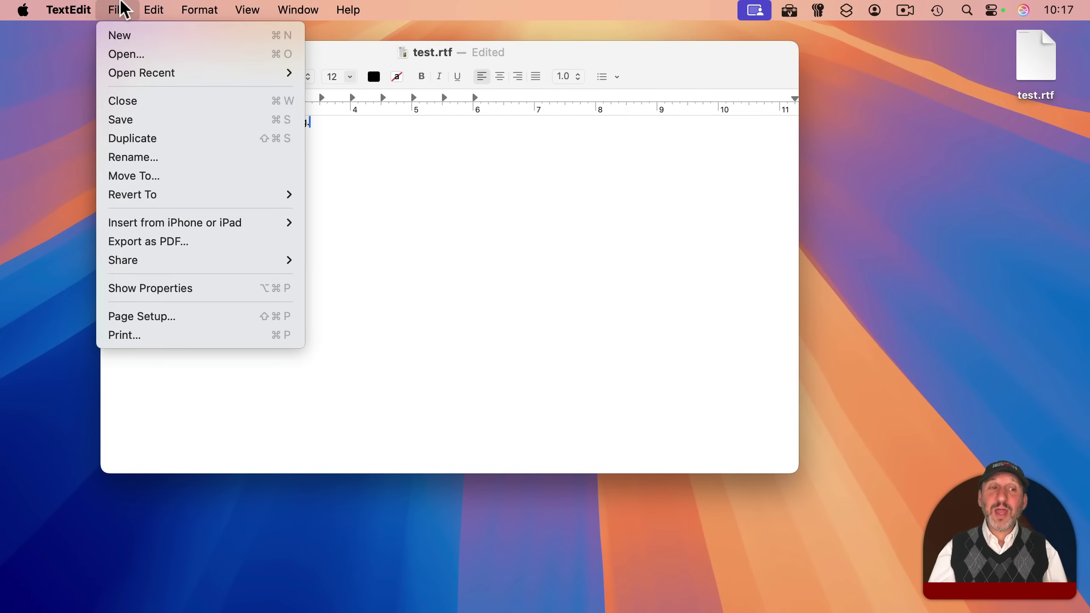
key(alt)
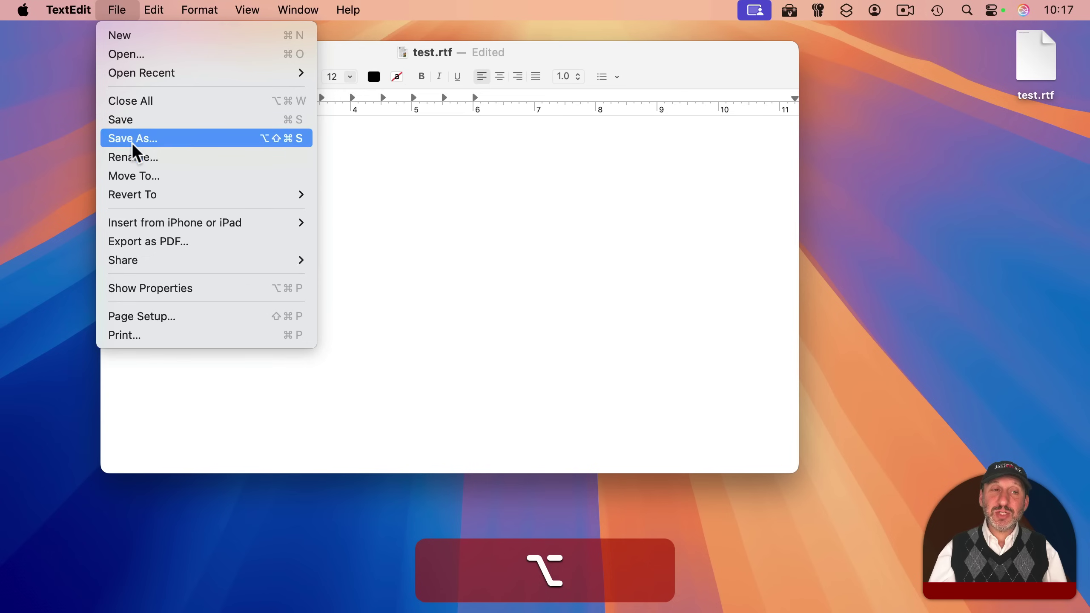
click(146, 140)
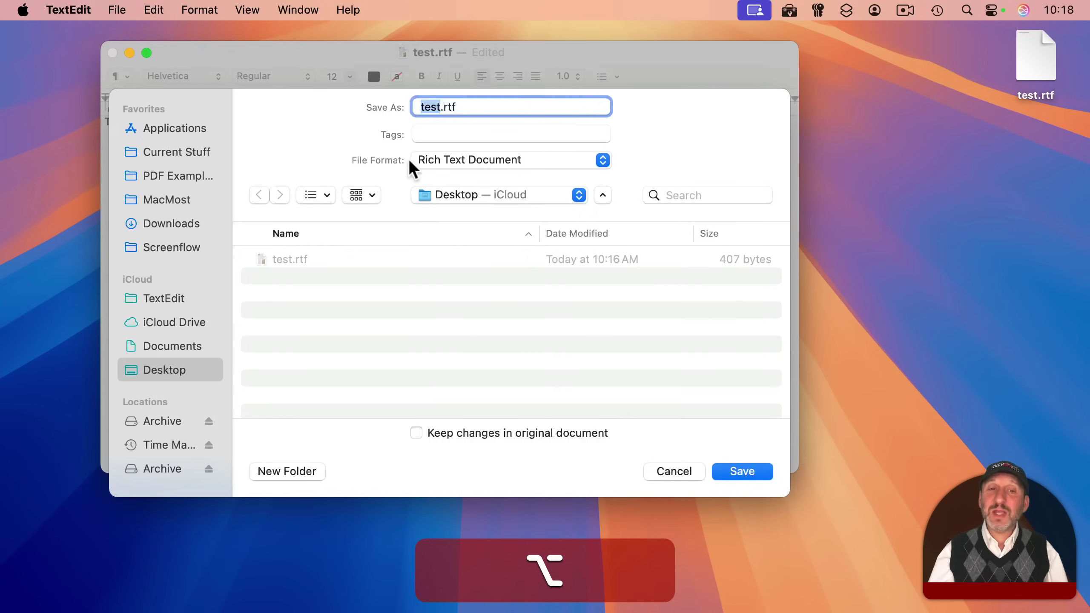
click(452, 169)
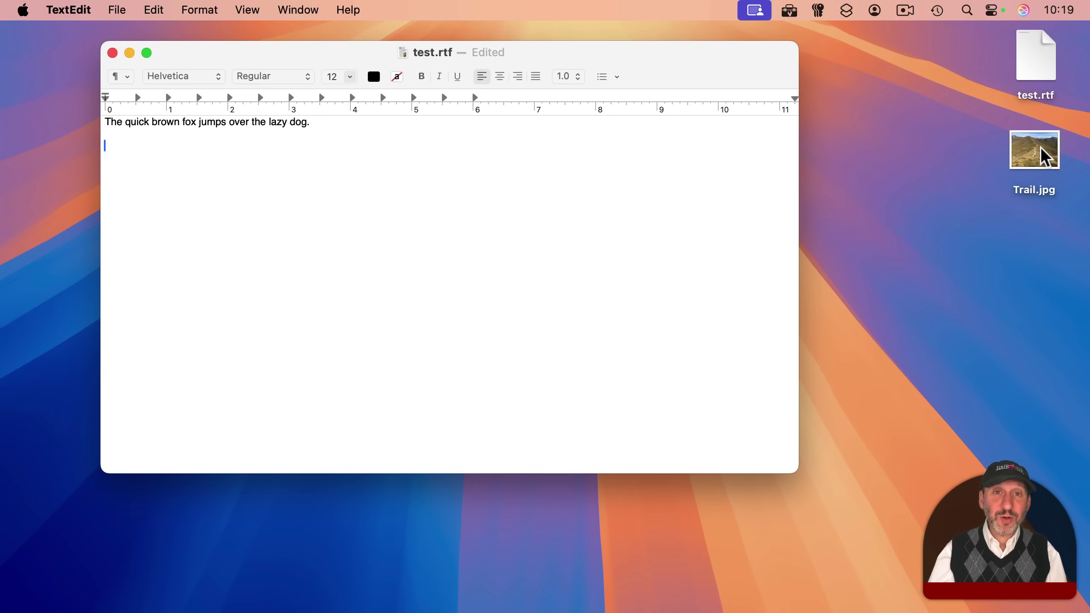
Step: Drag the Trail.jpg image from the desktop into the document
drag(1041, 153, 248, 195)
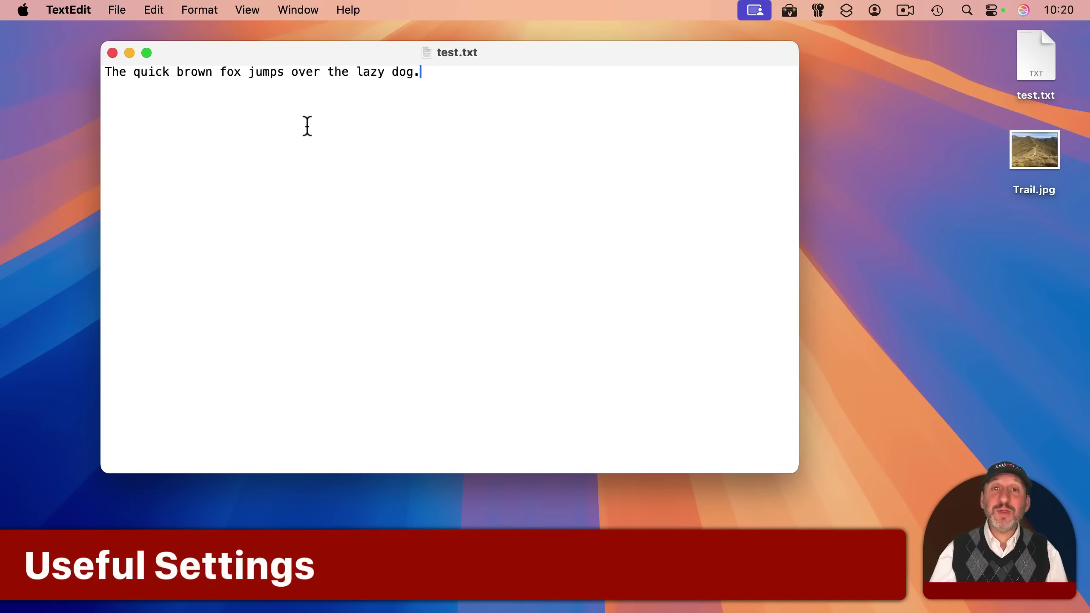
Step: Switch test.txt to Wrap to Page and accept the Page Setup settings unchanged
click(201, 13)
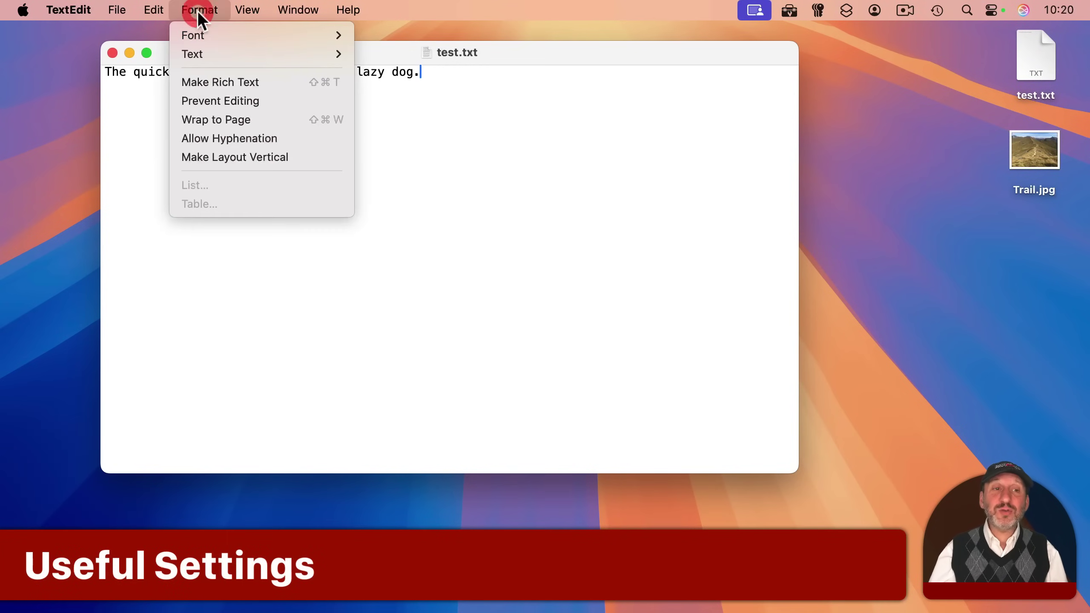
click(211, 119)
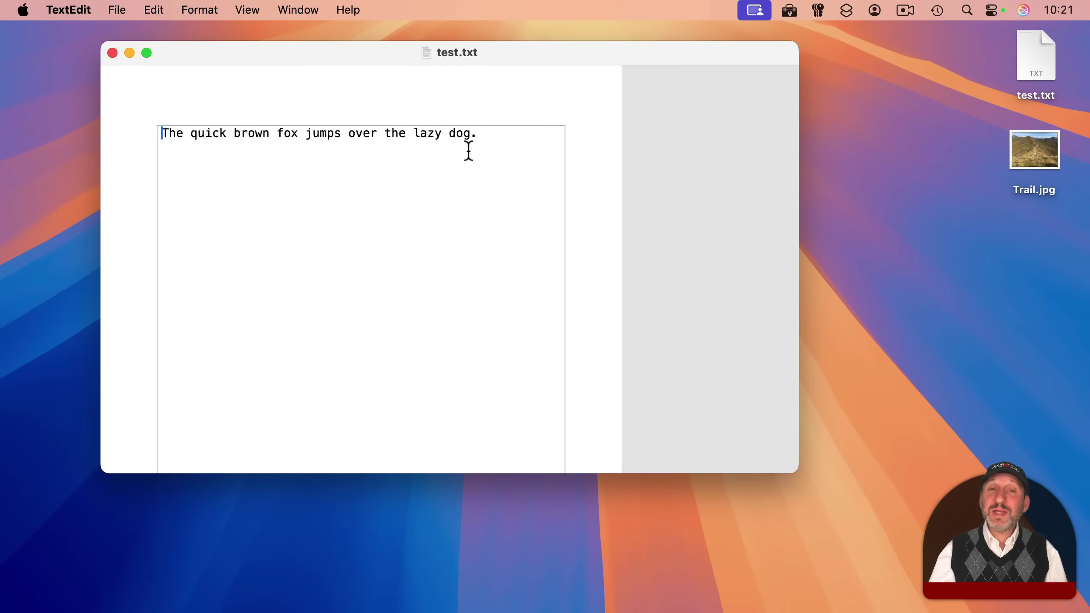
click(116, 10)
click(141, 313)
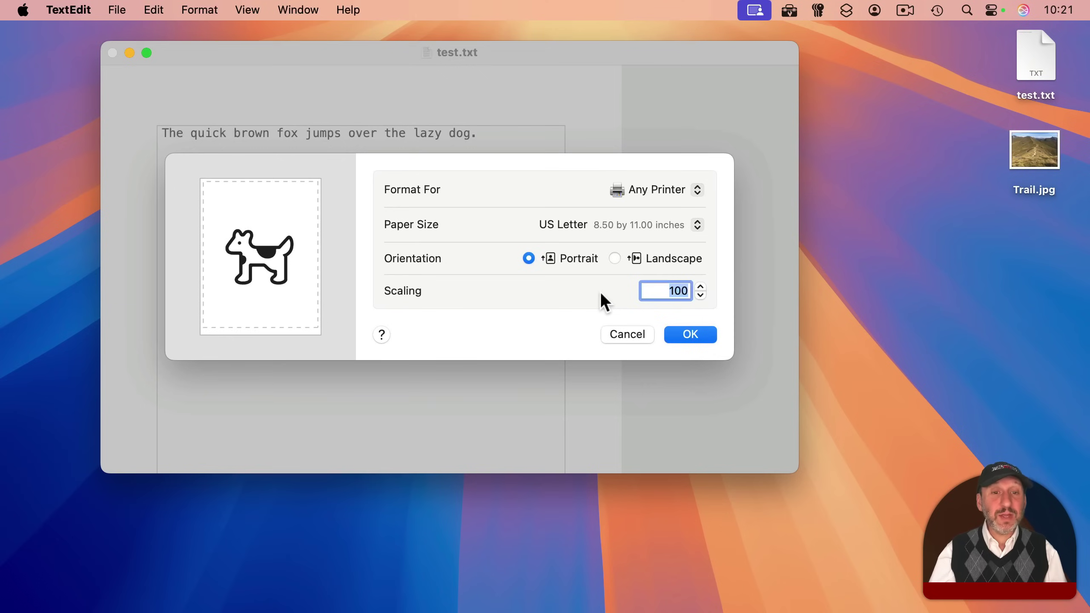
key(Return)
Step: Convert test.txt to rich text, then back to plain text with ⇧⌘T
click(200, 10)
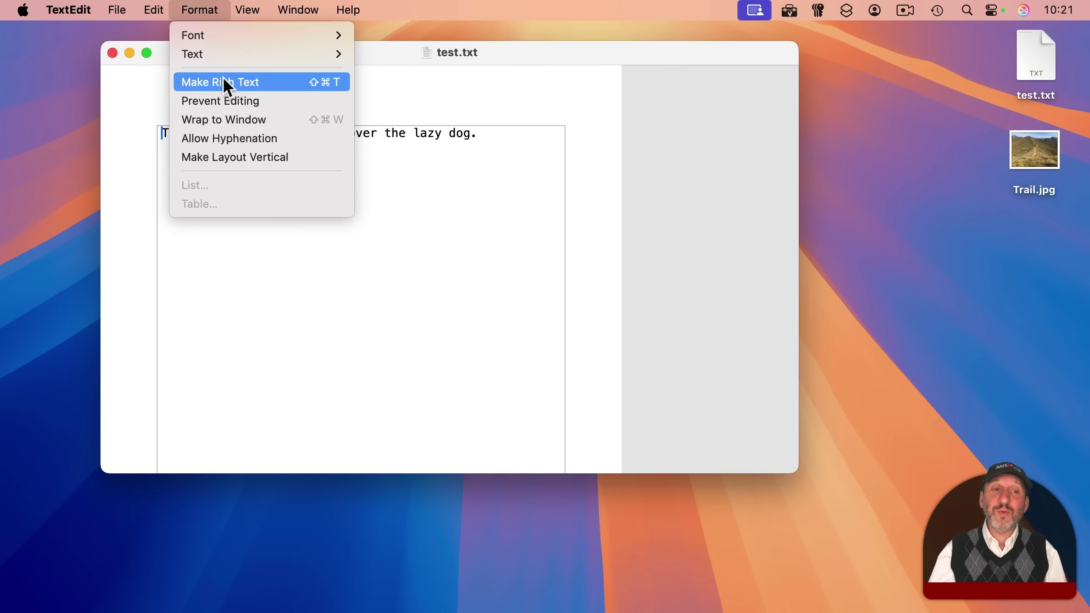
click(225, 82)
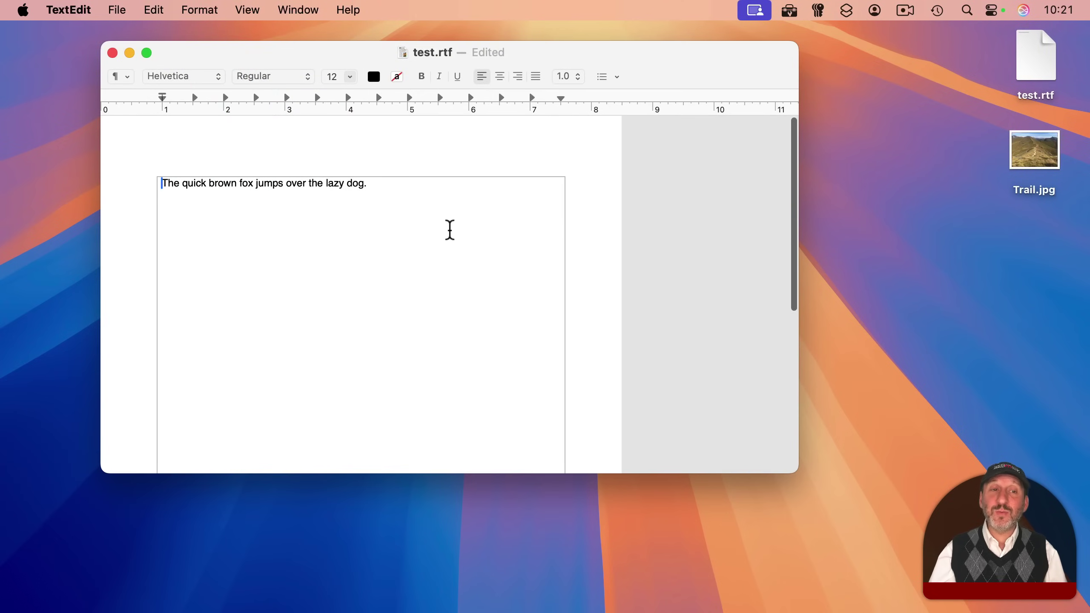
key(super+shift+t)
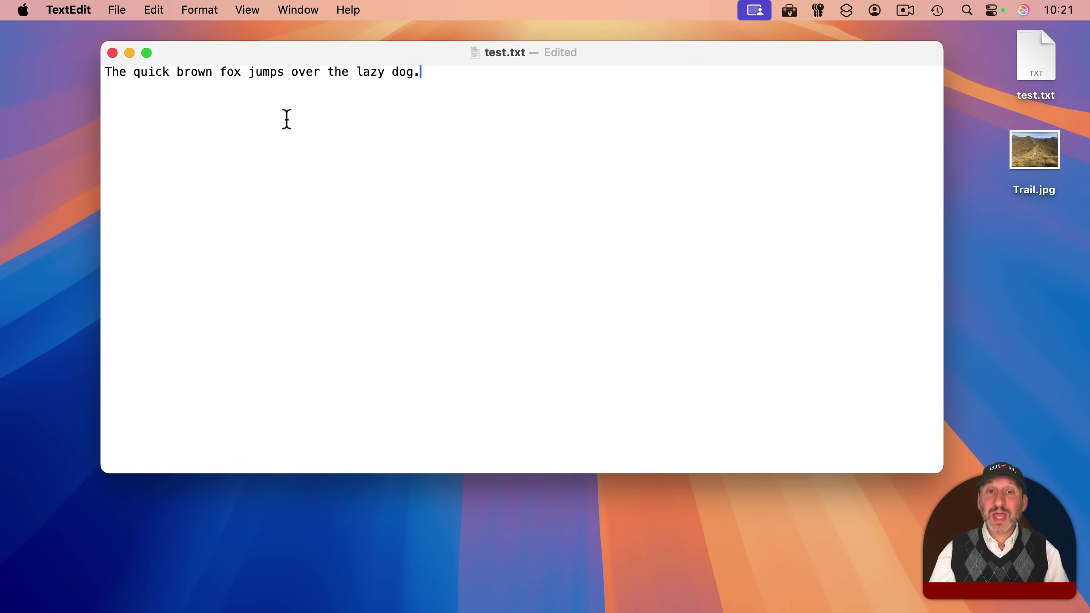
Step: Open TextEdit Settings to show the New Document defaults: plain text, Menlo Regular 18
click(77, 10)
click(88, 61)
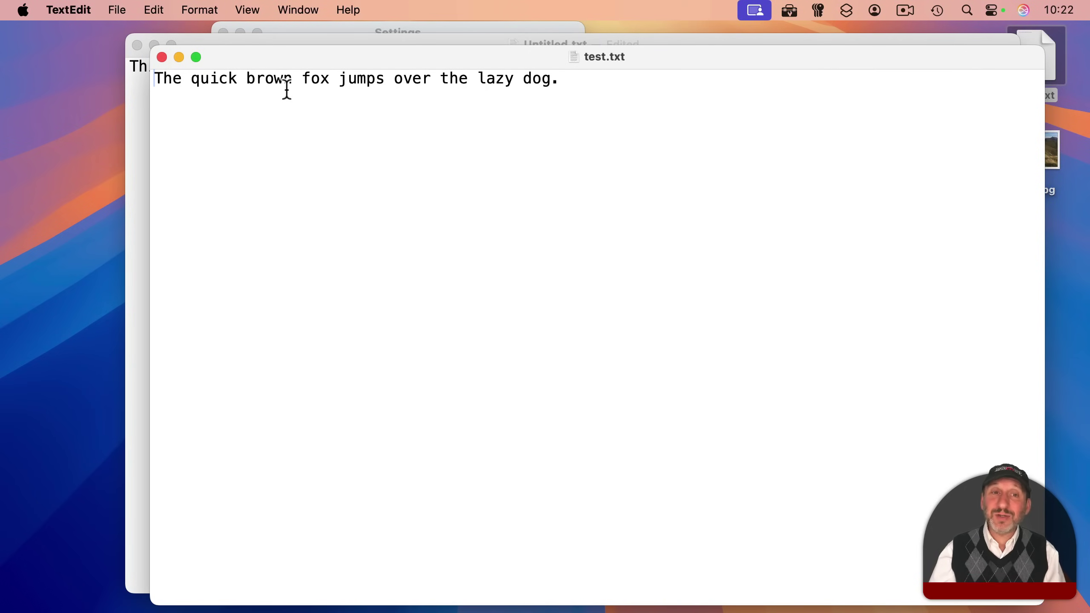
click(78, 9)
click(84, 63)
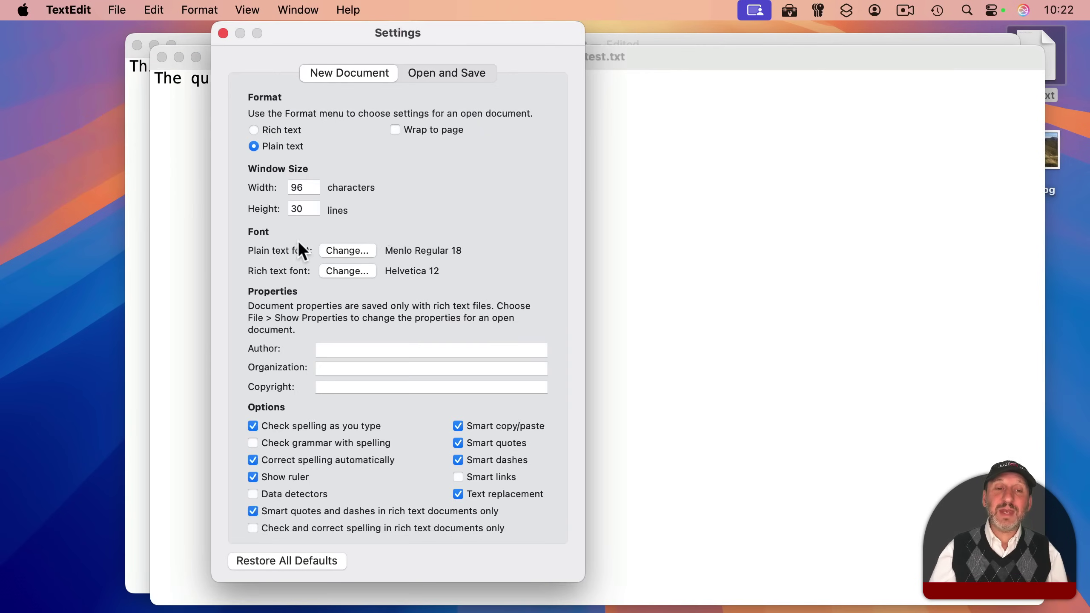